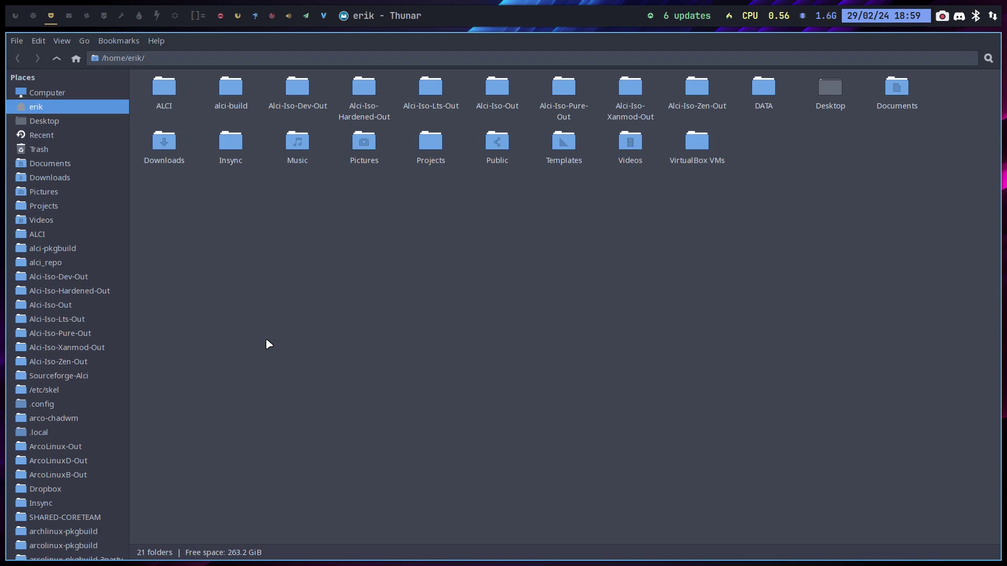
Step: Close the Thunar home folder window and bring up a Chromium browser window
{"action": "key", "text": "super+q"}
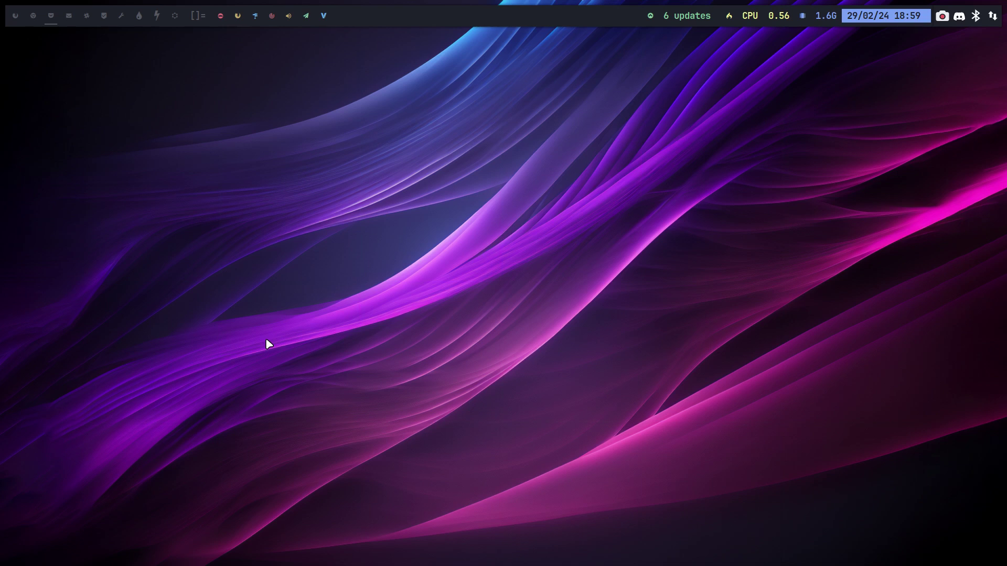
{"action": "key", "text": "super+w"}
Step: Load alci.online, follow Download or build to the DEV download, and reach the SourceForge ALCI folders list
{"action": "type", "text": "alci"}
{"action": "key", "text": "Return"}
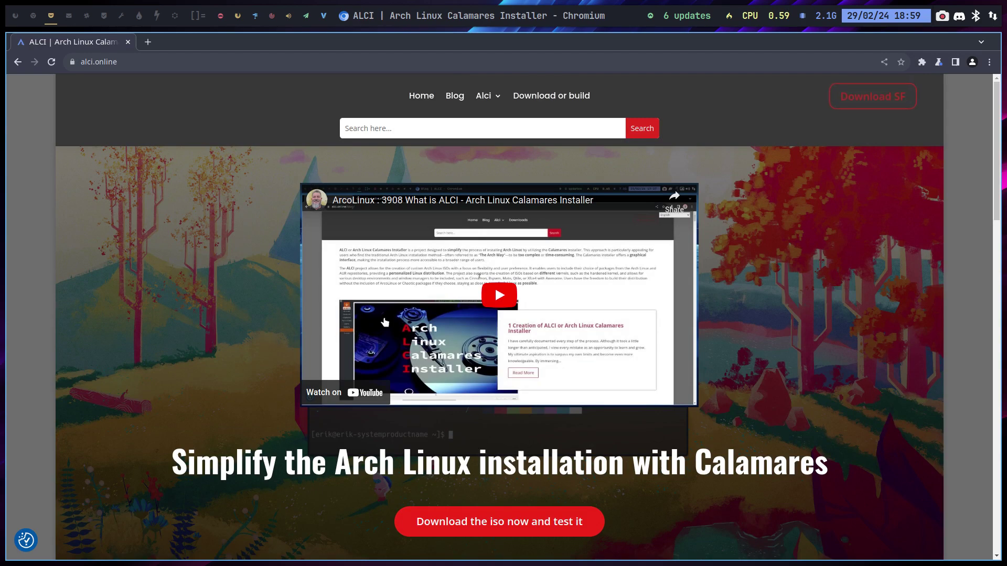
{"action": "left_click", "coordinate": [557, 97]}
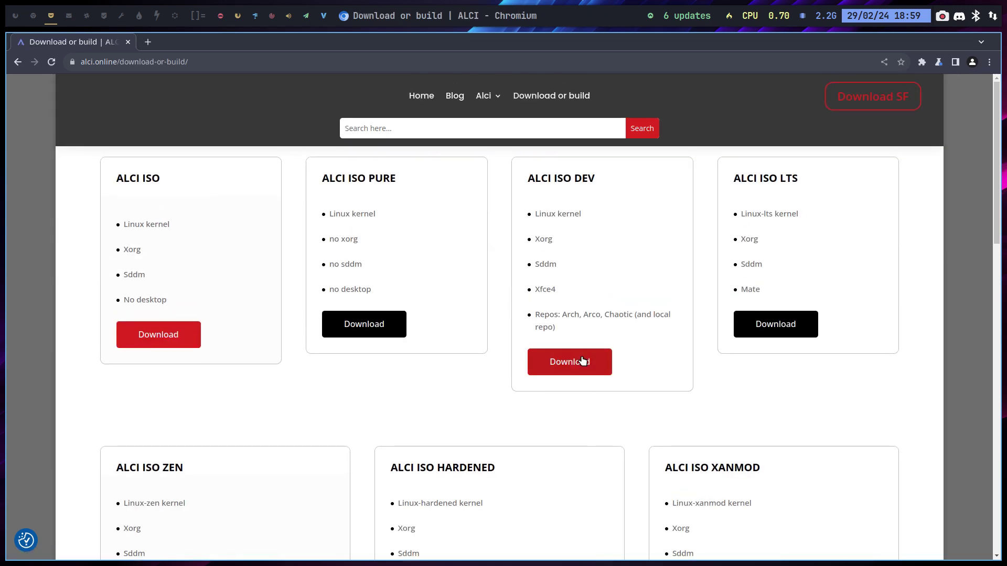
{"action": "left_click", "coordinate": [584, 362]}
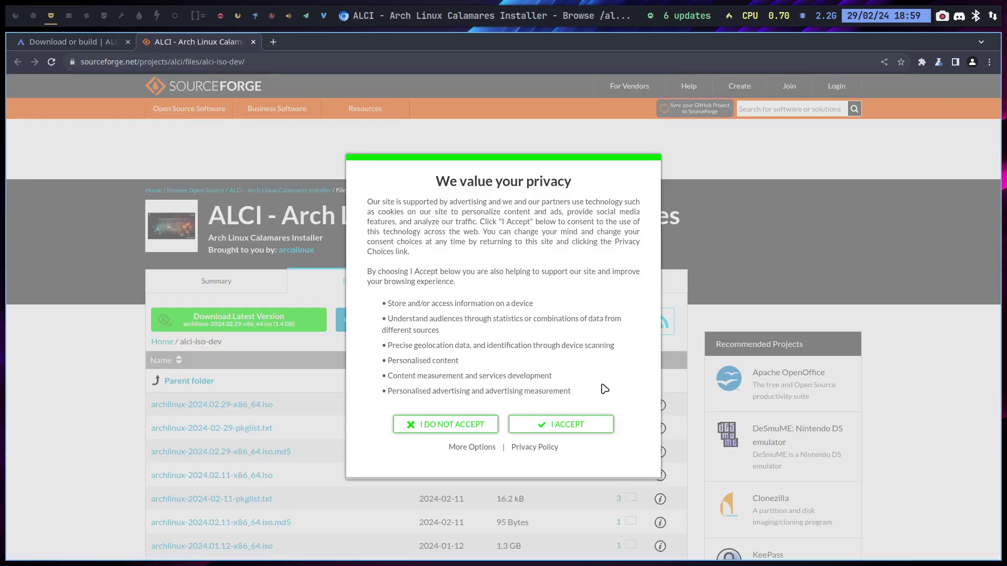
{"action": "left_click", "coordinate": [572, 427]}
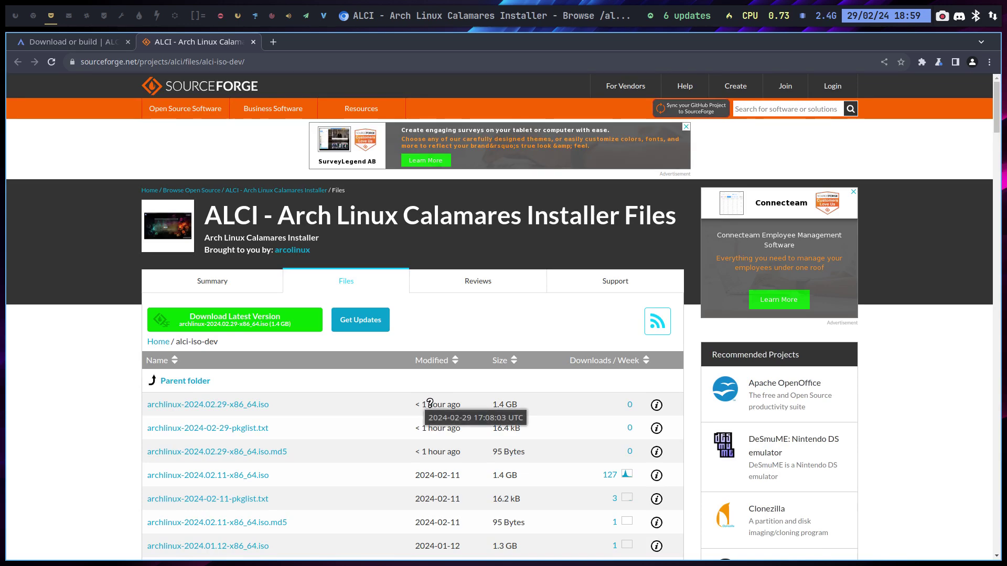
{"action": "left_click", "coordinate": [189, 381]}
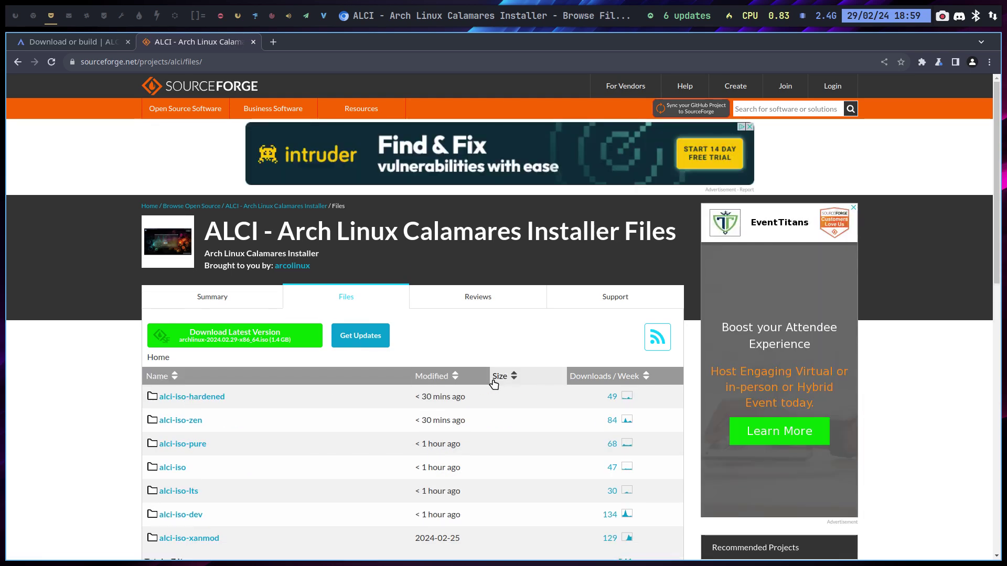
{"action": "scroll", "coordinate": [477, 404], "scroll_direction": "down", "scroll_amount": 5}
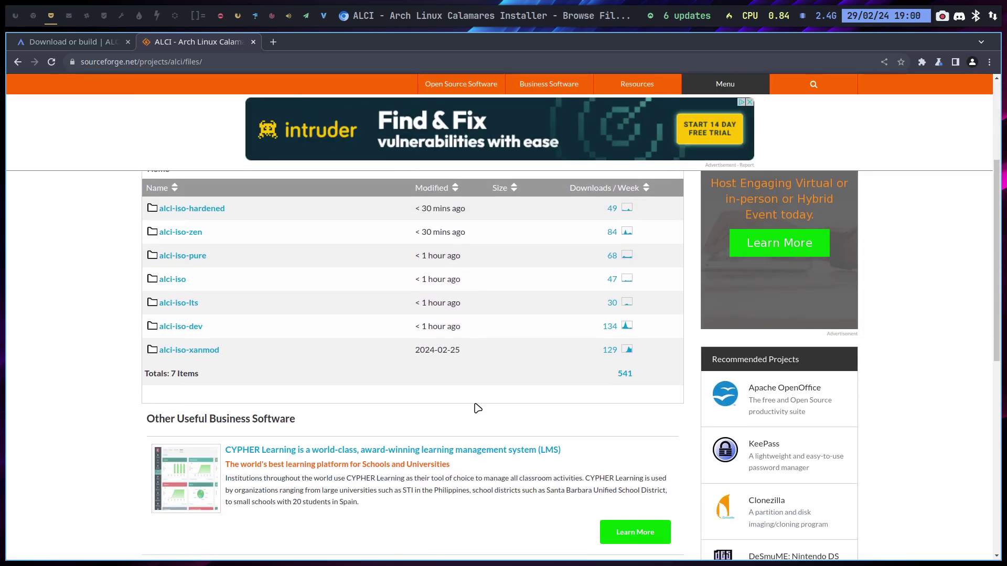
Step: On the Download or build page, select the alci-iso-dev repository address in the build section
{"action": "left_click", "coordinate": [74, 42]}
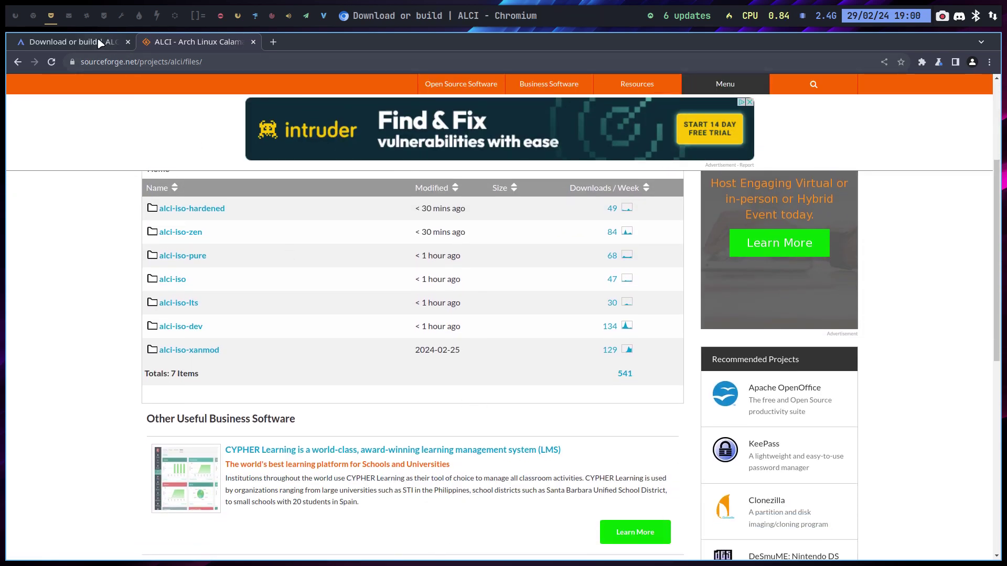
{"action": "scroll", "coordinate": [346, 375], "scroll_direction": "down", "scroll_amount": 3}
{"action": "scroll", "coordinate": [346, 374], "scroll_direction": "down", "scroll_amount": 7}
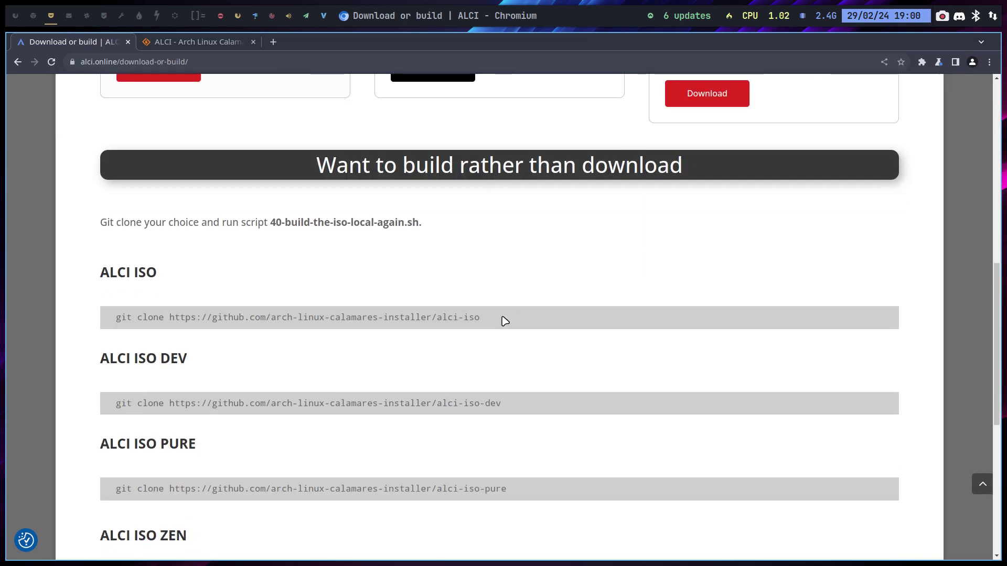
{"action": "left_click_drag", "start_coordinate": [503, 319], "coordinate": [135, 316]}
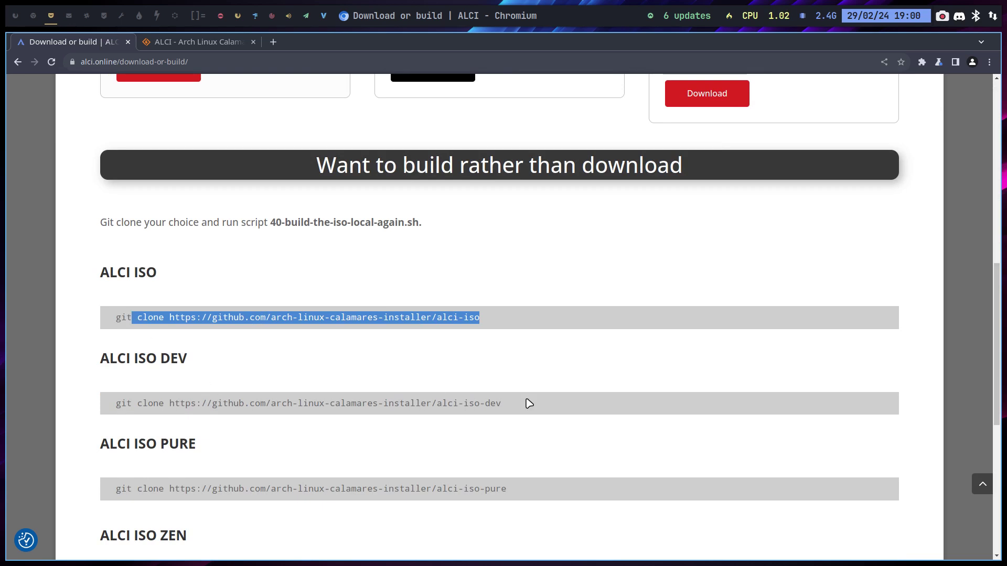
{"action": "left_click_drag", "start_coordinate": [524, 404], "coordinate": [116, 399]}
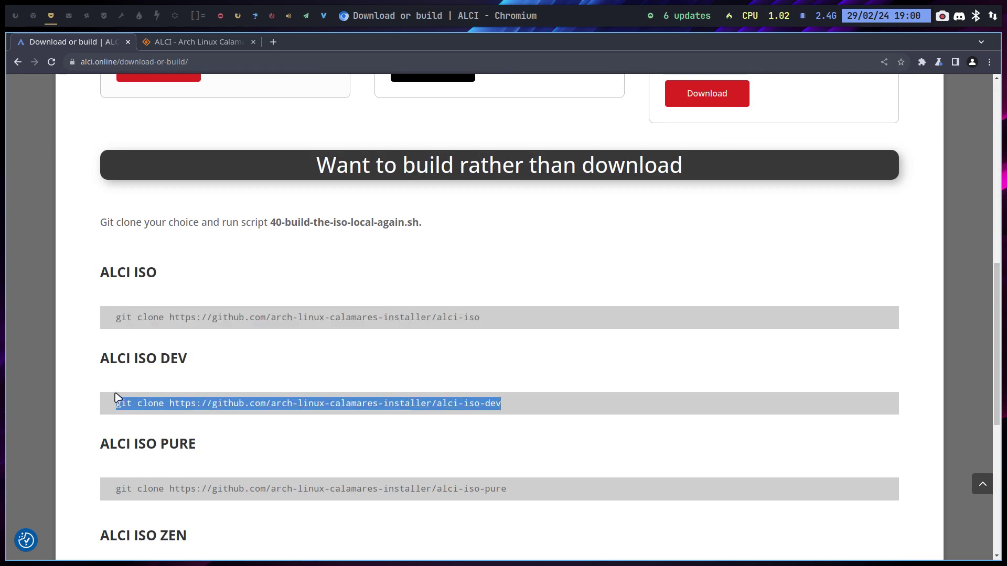
{"action": "left_click", "coordinate": [233, 401]}
{"action": "left_click_drag", "start_coordinate": [164, 404], "coordinate": [583, 413]}
{"action": "key", "text": "super+c"}
{"action": "left_click", "coordinate": [170, 404]}
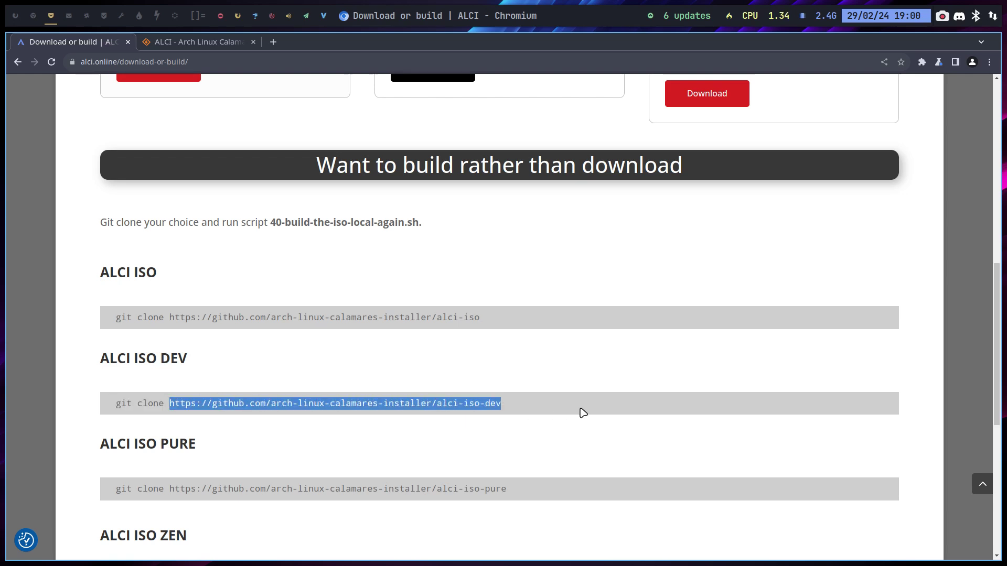
Step: Open the pasted alci-iso-dev GitHub repository address in a new tab
{"action": "left_click", "coordinate": [273, 42]}
{"action": "middle_click", "coordinate": [269, 57]}
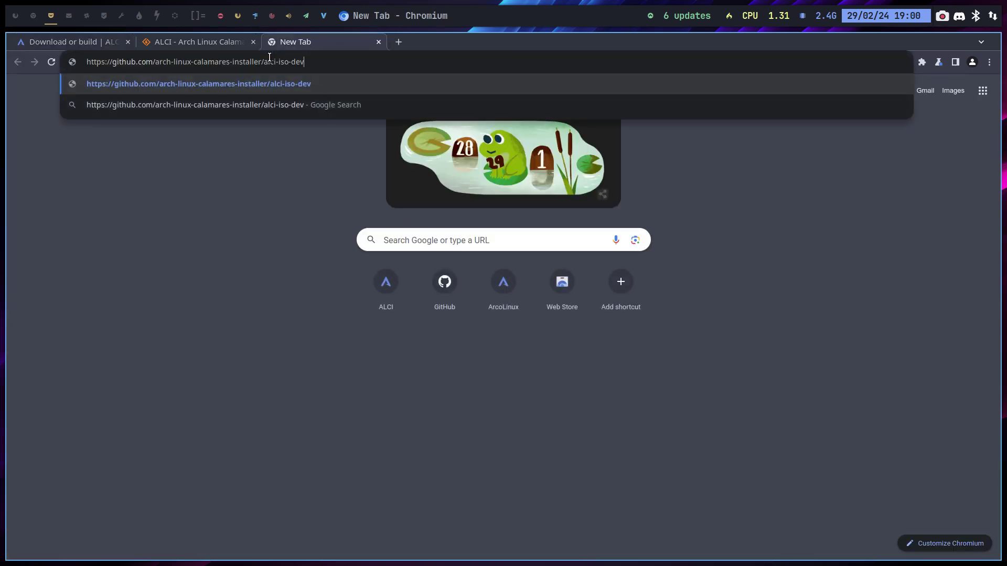
{"action": "key", "text": "Return"}
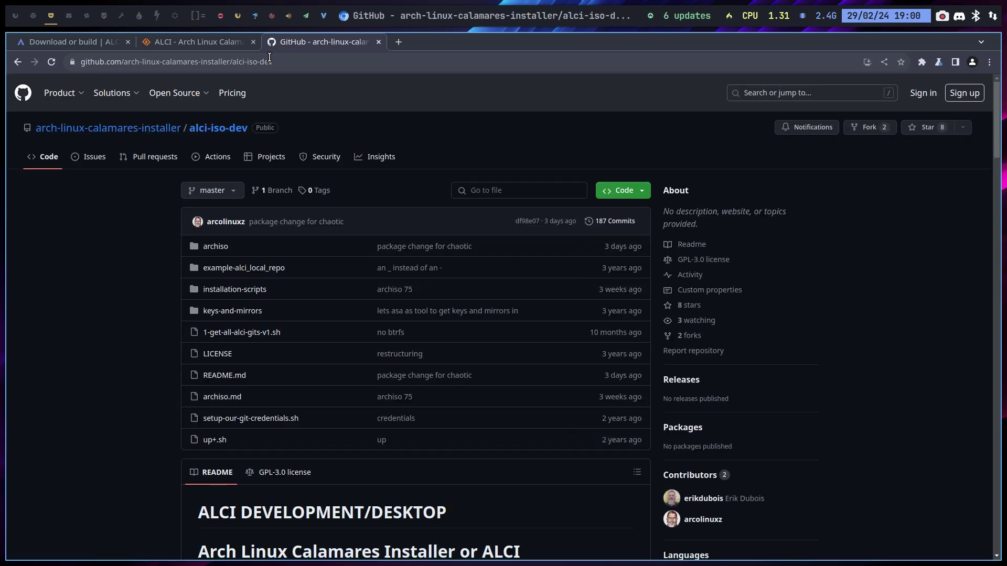
{"action": "scroll", "coordinate": [149, 256], "scroll_direction": "down", "scroll_amount": 4}
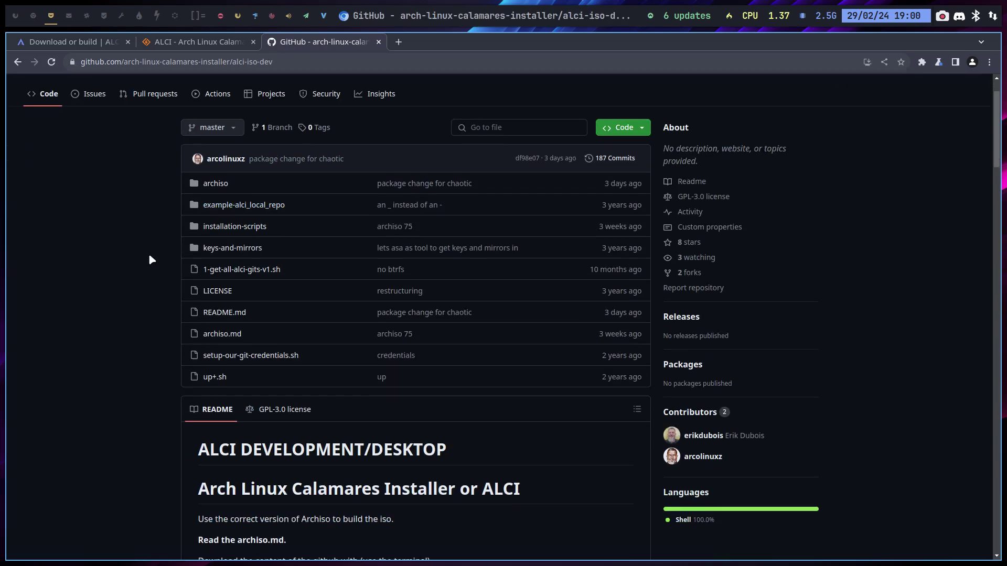
{"action": "scroll", "coordinate": [149, 257], "scroll_direction": "up", "scroll_amount": 5}
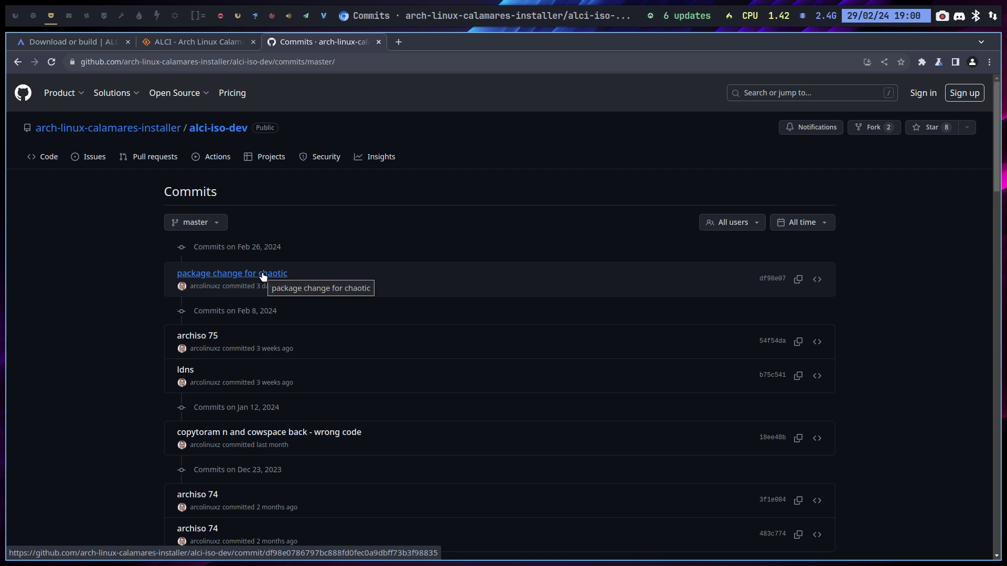
{"action": "left_click", "coordinate": [18, 62]}
{"action": "left_click", "coordinate": [18, 62]}
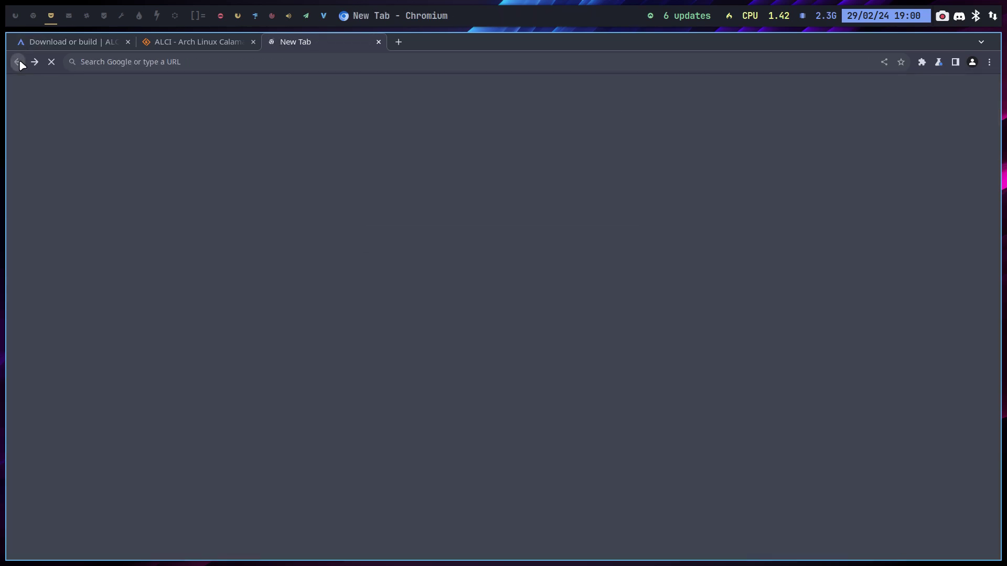
{"action": "left_click", "coordinate": [34, 62]}
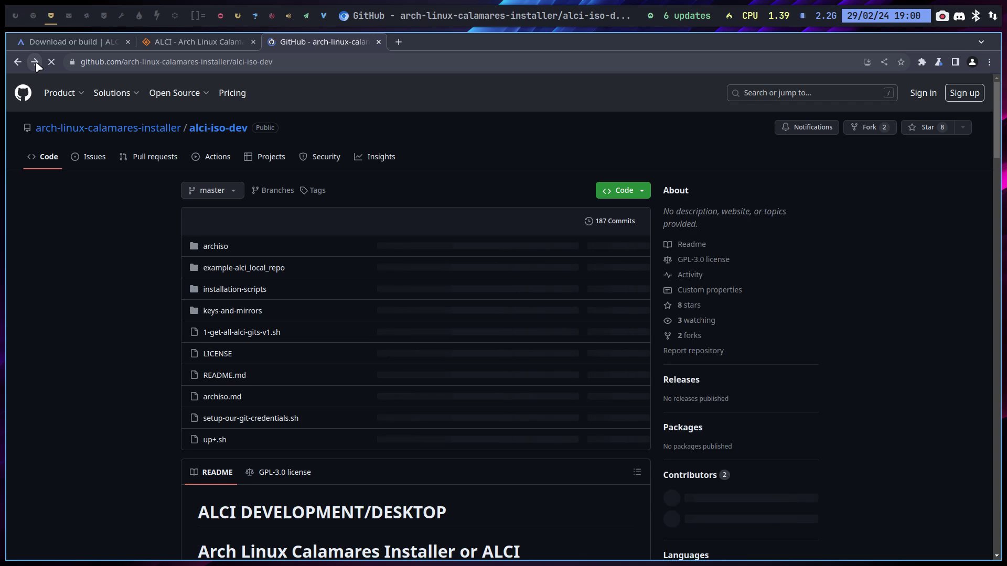
Step: Trim 'alci-iso-dev' from the address to reach the arch-linux-calamares-installer organization page
{"action": "left_click_drag", "start_coordinate": [234, 61], "coordinate": [351, 61]}
{"action": "key", "text": "BackSpace"}
{"action": "key", "text": "Return"}
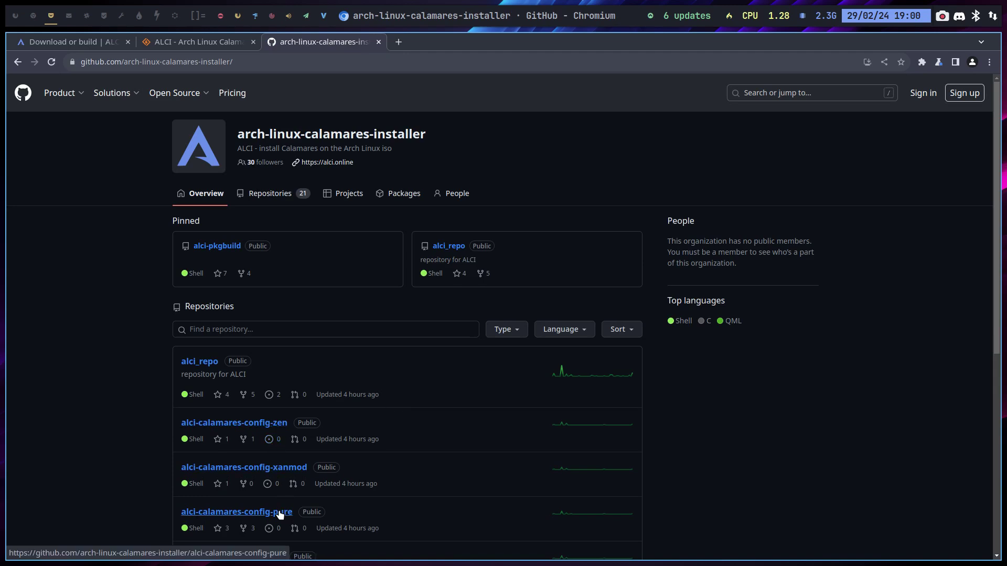
Step: Open the alci-calamares-config-dev repository's commit history and its 'new background' commit
{"action": "scroll", "coordinate": [204, 478], "scroll_direction": "down", "scroll_amount": 3}
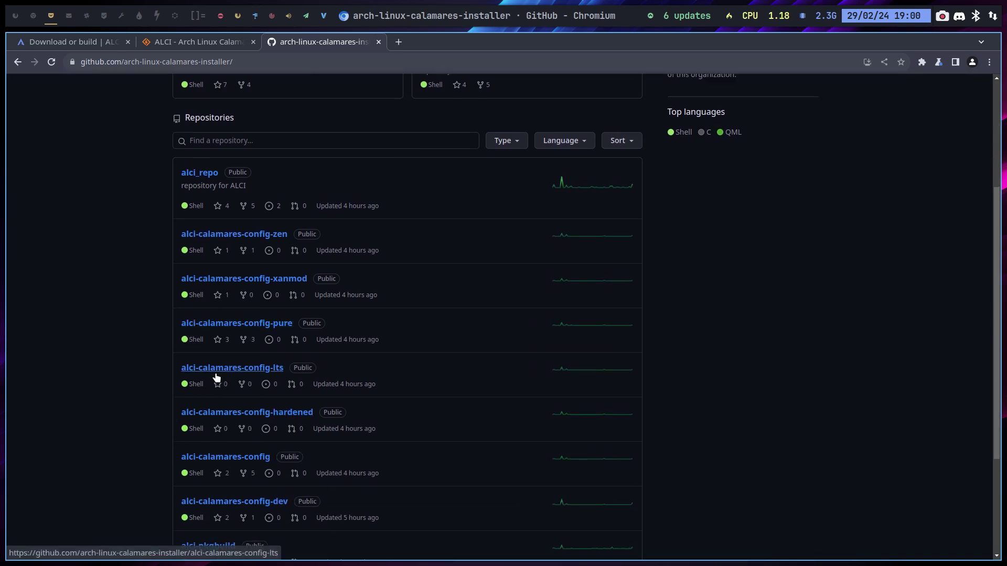
{"action": "left_click", "coordinate": [282, 507]}
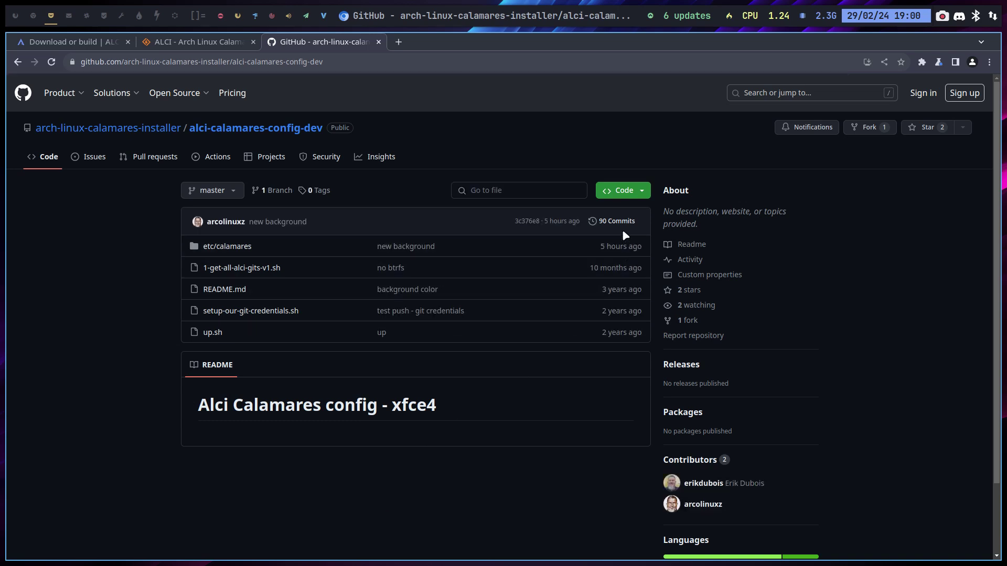
{"action": "left_click", "coordinate": [615, 221]}
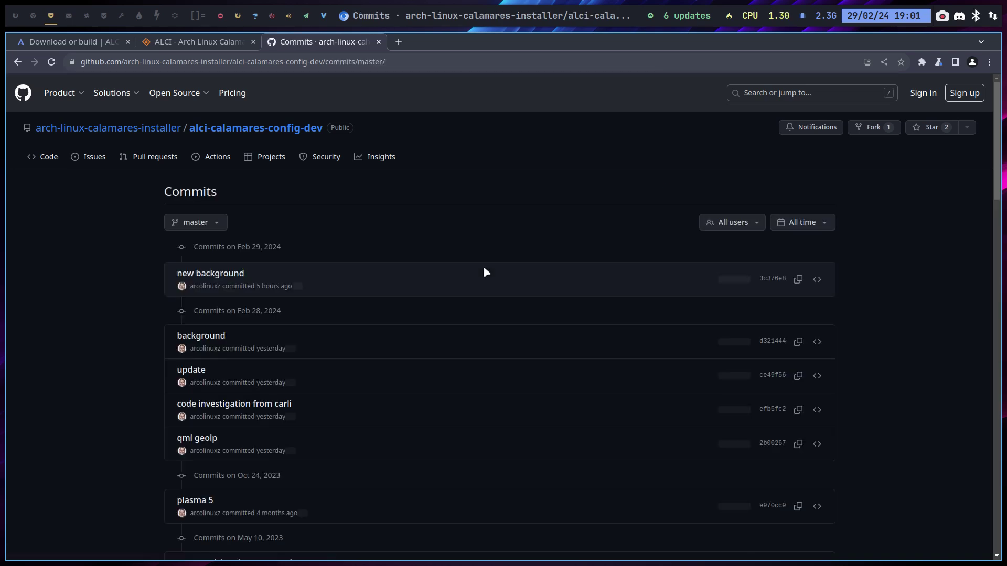
{"action": "left_click", "coordinate": [203, 274]}
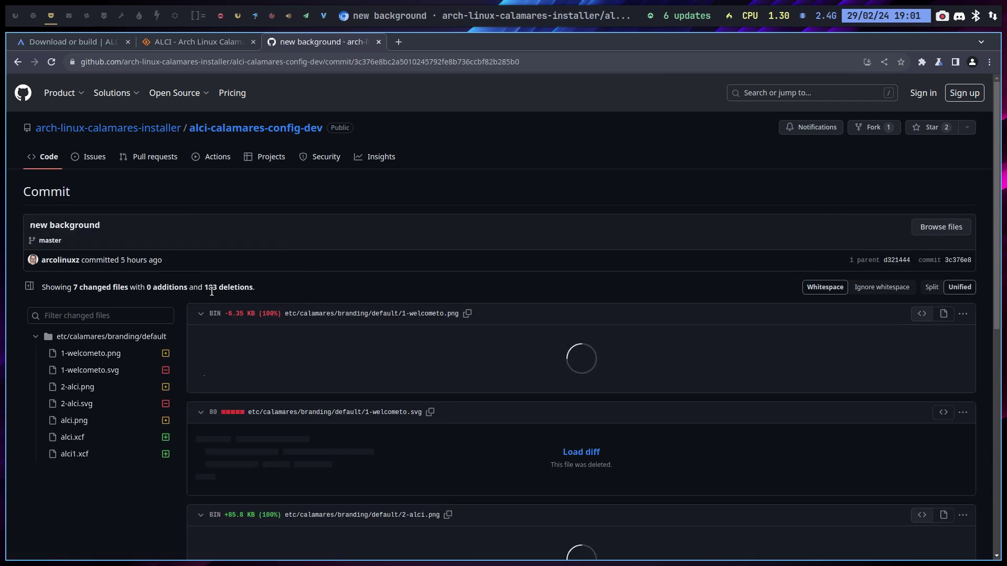
Step: Scroll through the changed branding images down to alci.png, alci.xcf and alci1.xcf
{"action": "scroll", "coordinate": [215, 291], "scroll_direction": "down", "scroll_amount": 1}
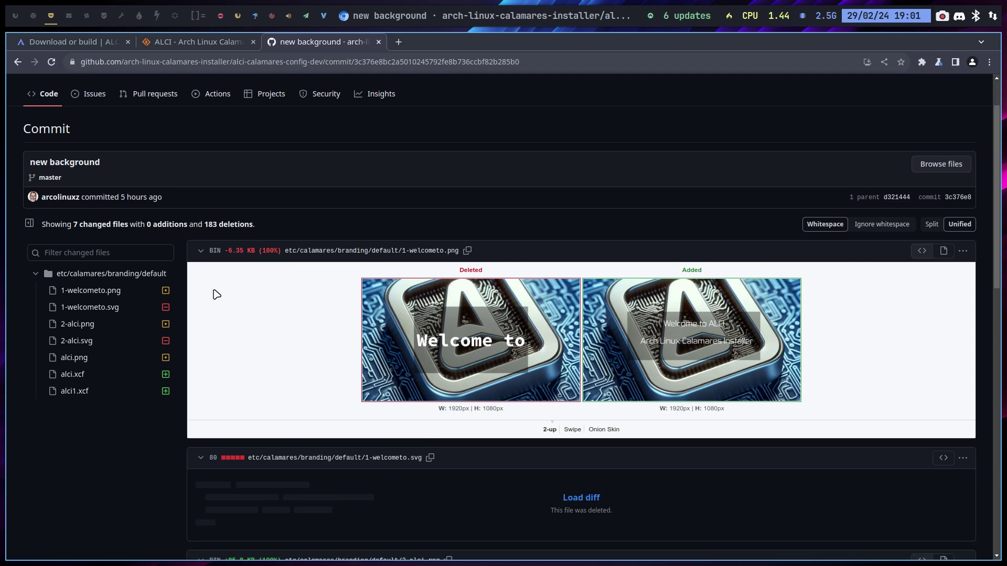
{"action": "scroll", "coordinate": [216, 294], "scroll_direction": "down", "scroll_amount": 1}
{"action": "scroll", "coordinate": [218, 292], "scroll_direction": "down", "scroll_amount": 2}
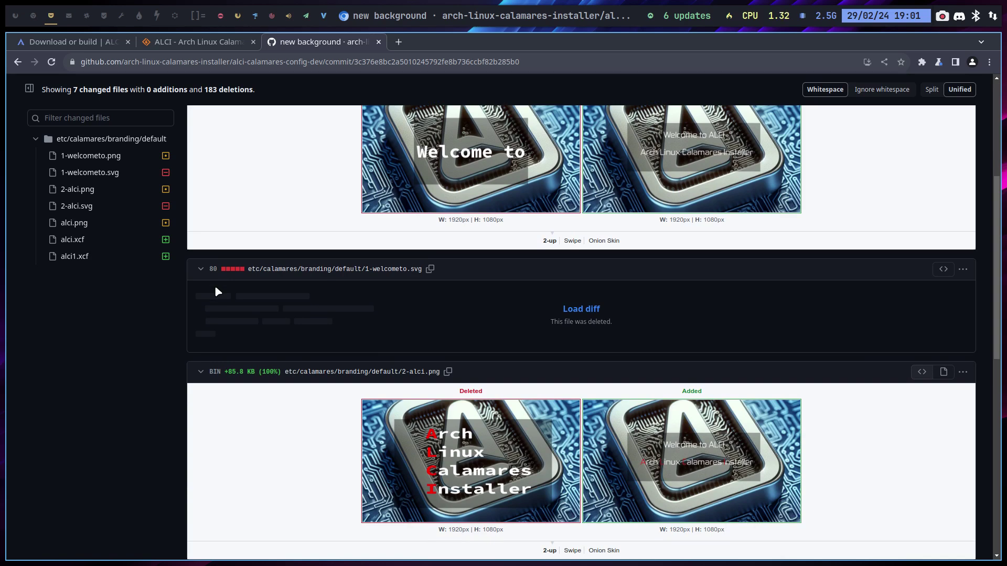
{"action": "scroll", "coordinate": [218, 292], "scroll_direction": "down", "scroll_amount": 1}
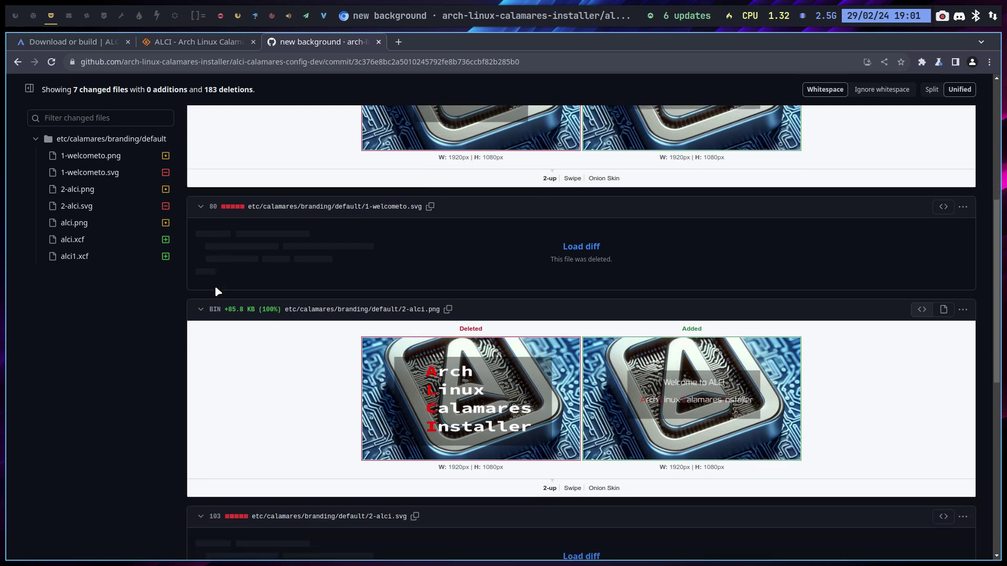
{"action": "scroll", "coordinate": [218, 292], "scroll_direction": "up", "scroll_amount": 3}
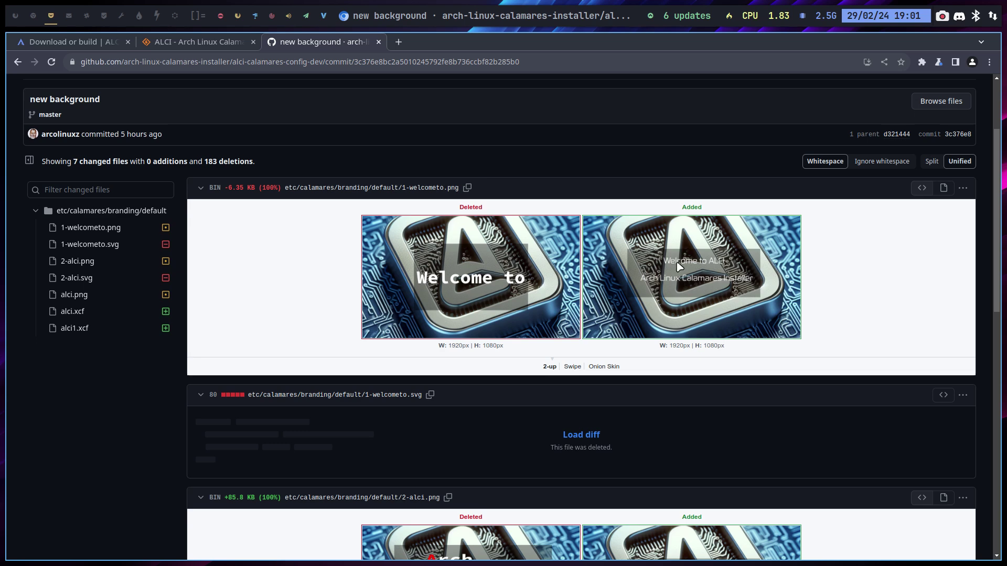
{"action": "scroll", "coordinate": [690, 336], "scroll_direction": "down", "scroll_amount": 1}
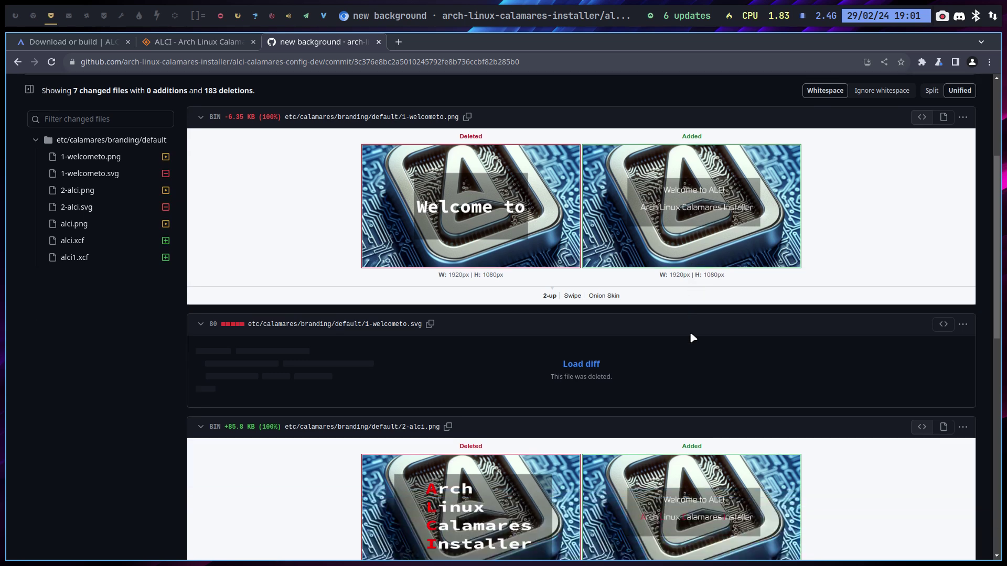
{"action": "scroll", "coordinate": [691, 335], "scroll_direction": "down", "scroll_amount": 4}
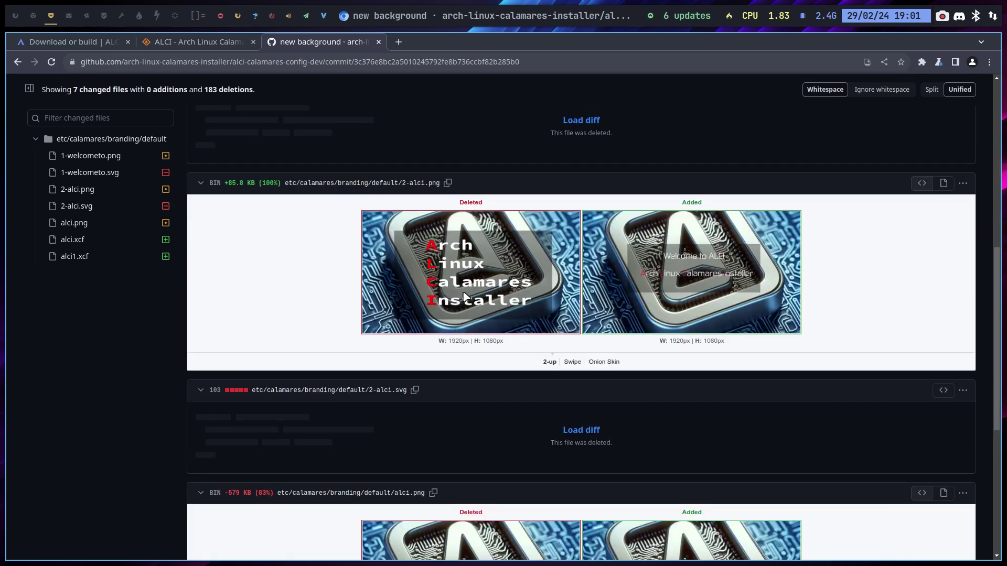
{"action": "scroll", "coordinate": [488, 304], "scroll_direction": "down", "scroll_amount": 5}
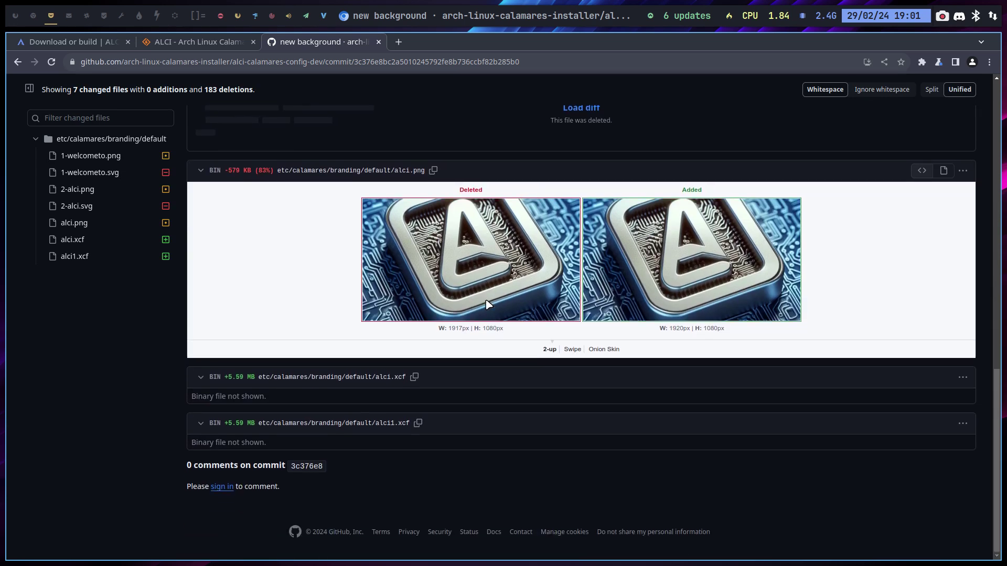
Step: Review the 'background' commit's diff from the commit list
{"action": "left_click", "coordinate": [18, 61]}
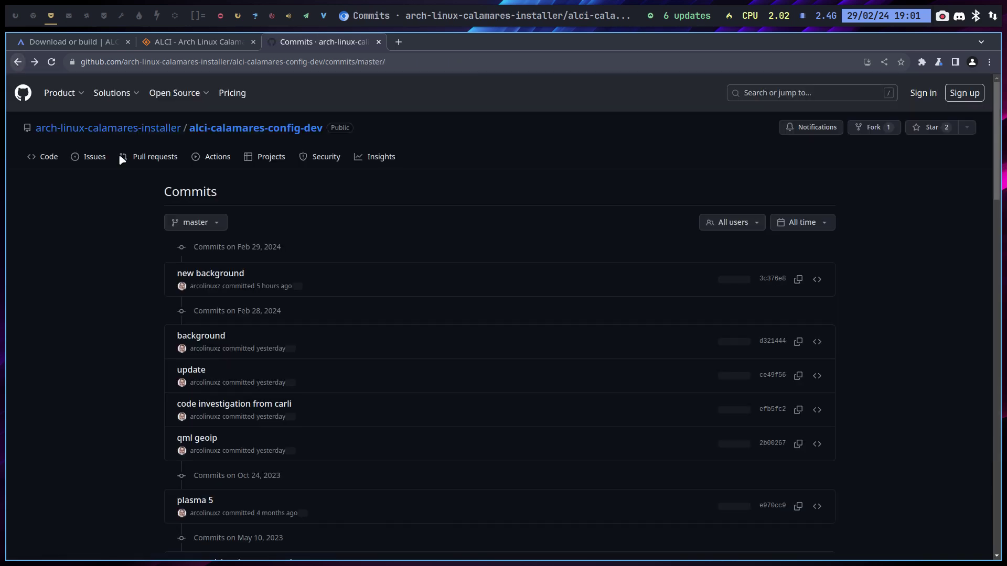
{"action": "left_click", "coordinate": [215, 337]}
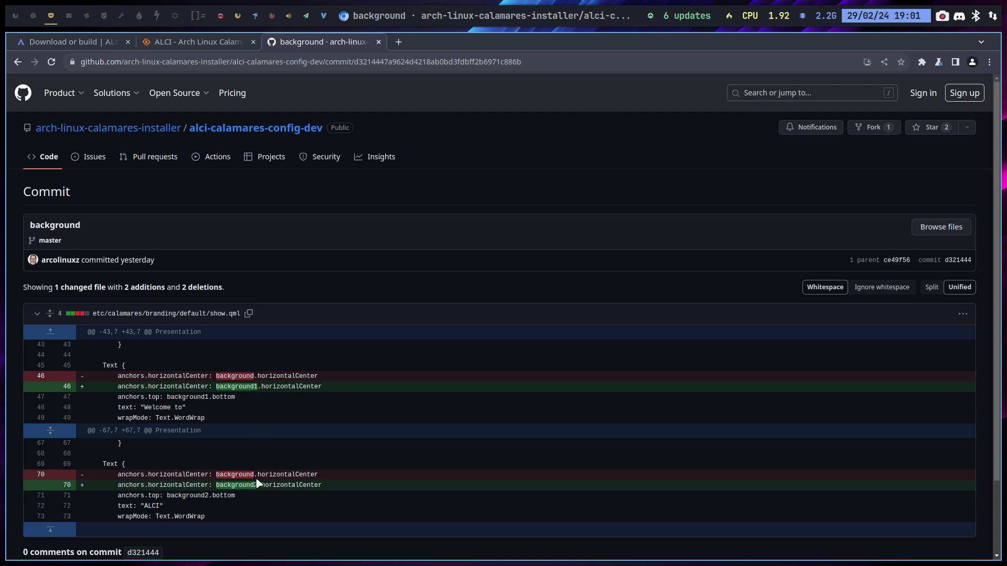
{"action": "scroll", "coordinate": [258, 483], "scroll_direction": "down", "scroll_amount": 1}
{"action": "scroll", "coordinate": [258, 482], "scroll_direction": "down", "scroll_amount": 2}
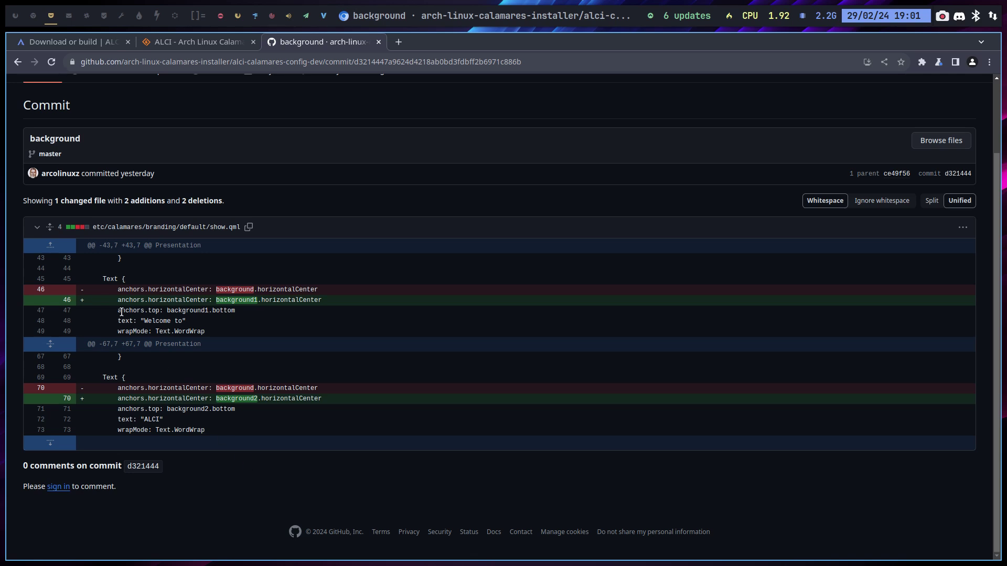
Step: Review the 'update' commit's diff, then close Chromium and open Thunar on the home folder
{"action": "left_click", "coordinate": [14, 61]}
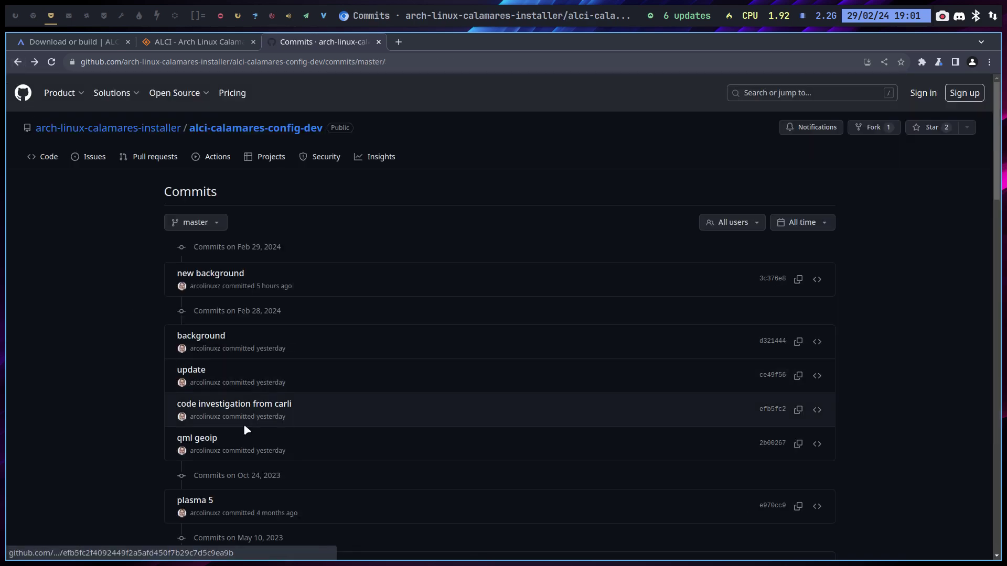
{"action": "left_click", "coordinate": [198, 373]}
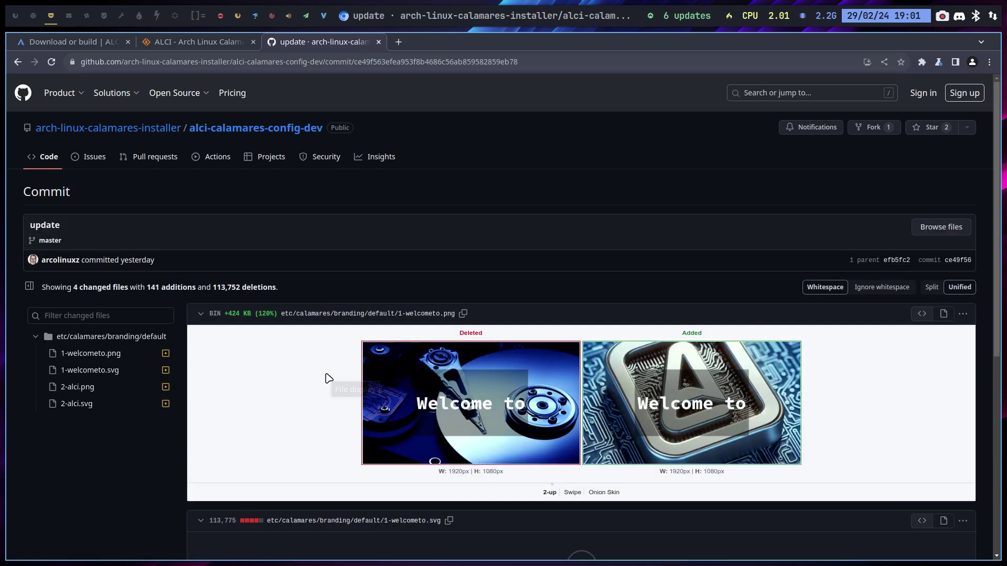
{"action": "scroll", "coordinate": [326, 376], "scroll_direction": "down", "scroll_amount": 6}
{"action": "scroll", "coordinate": [329, 379], "scroll_direction": "down", "scroll_amount": 3}
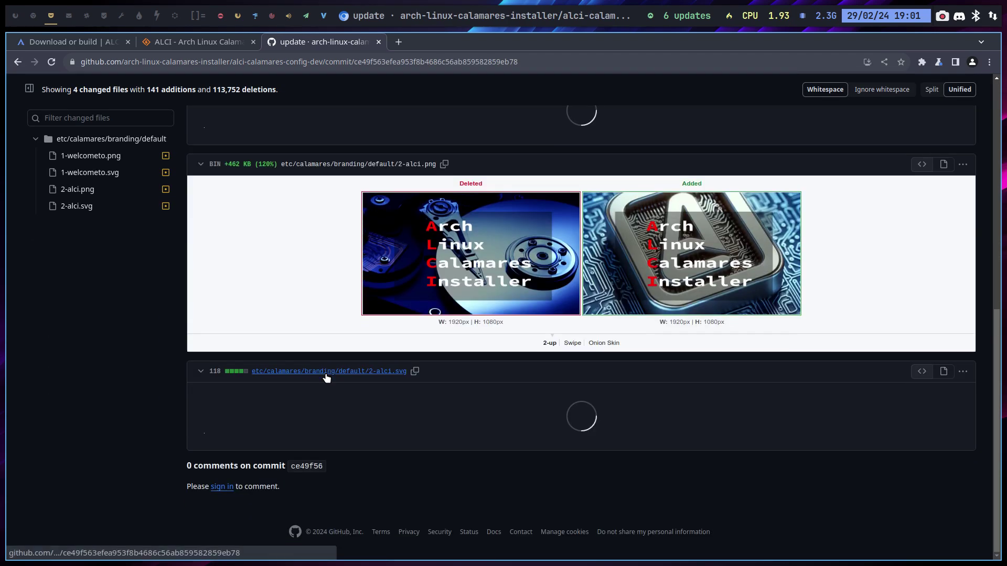
{"action": "scroll", "coordinate": [326, 377], "scroll_direction": "up", "scroll_amount": 10}
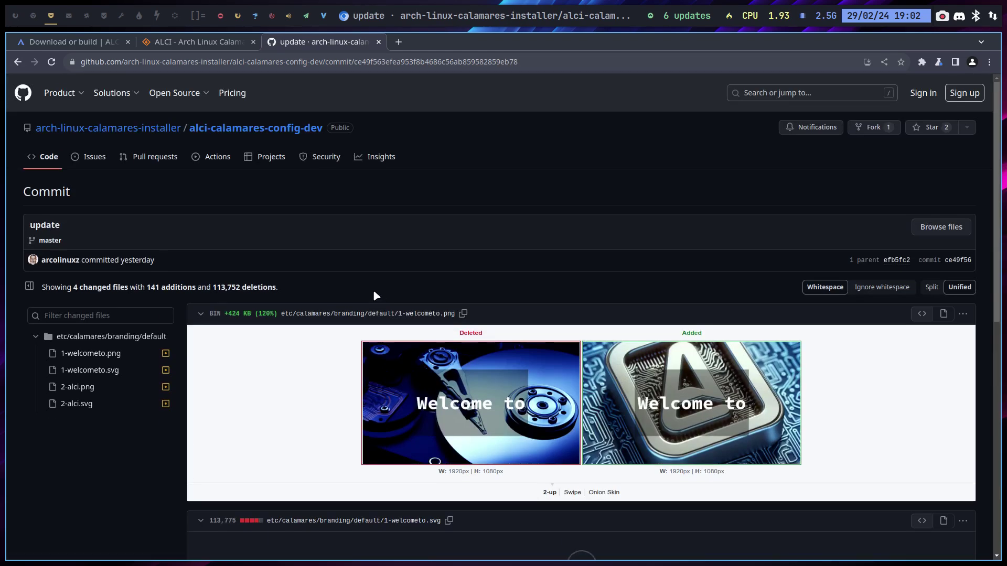
{"action": "key", "text": "super+q"}
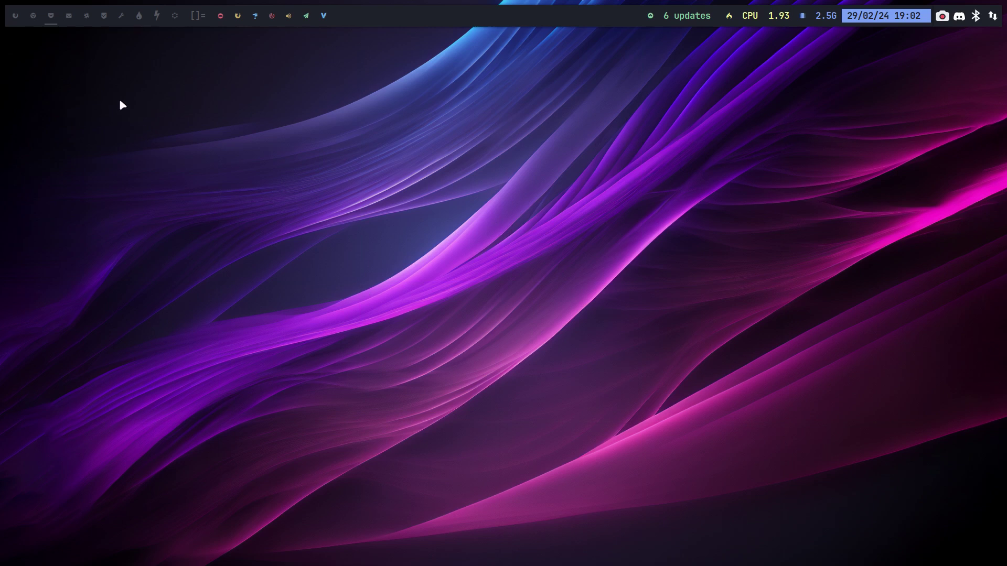
{"action": "key", "text": "super+shift+Return"}
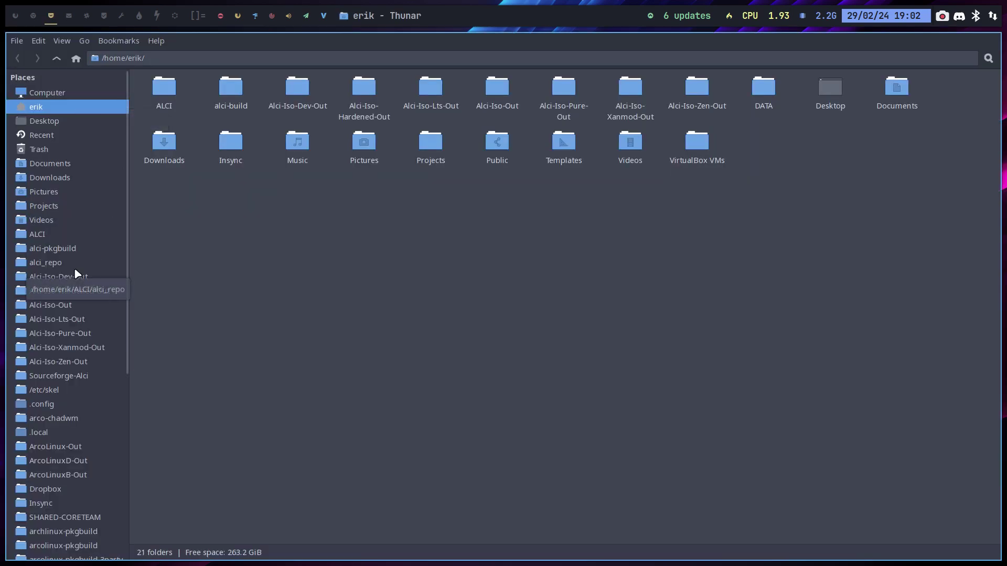
Step: Go to ALCI, enter alci-calamares-config-dev, and open the folder with GitFiend
{"action": "left_click", "coordinate": [56, 237]}
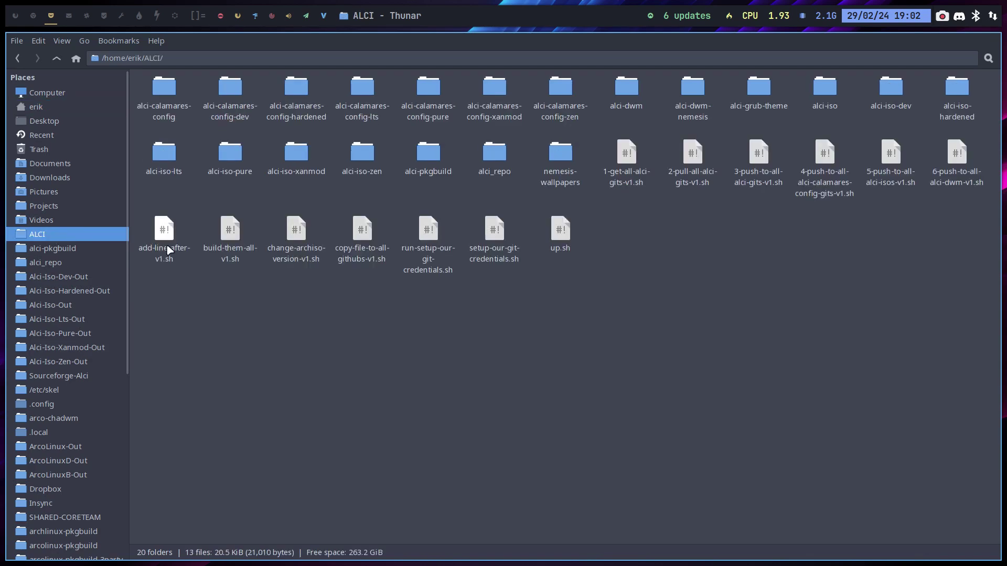
{"action": "double_click", "coordinate": [226, 94]}
{"action": "right_click", "coordinate": [352, 181]}
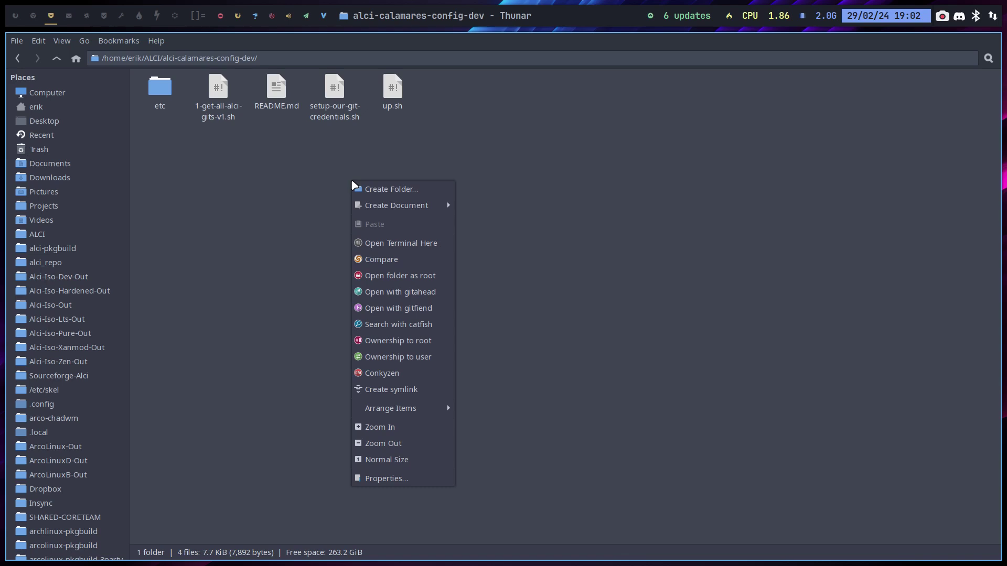
{"action": "left_click", "coordinate": [402, 292]}
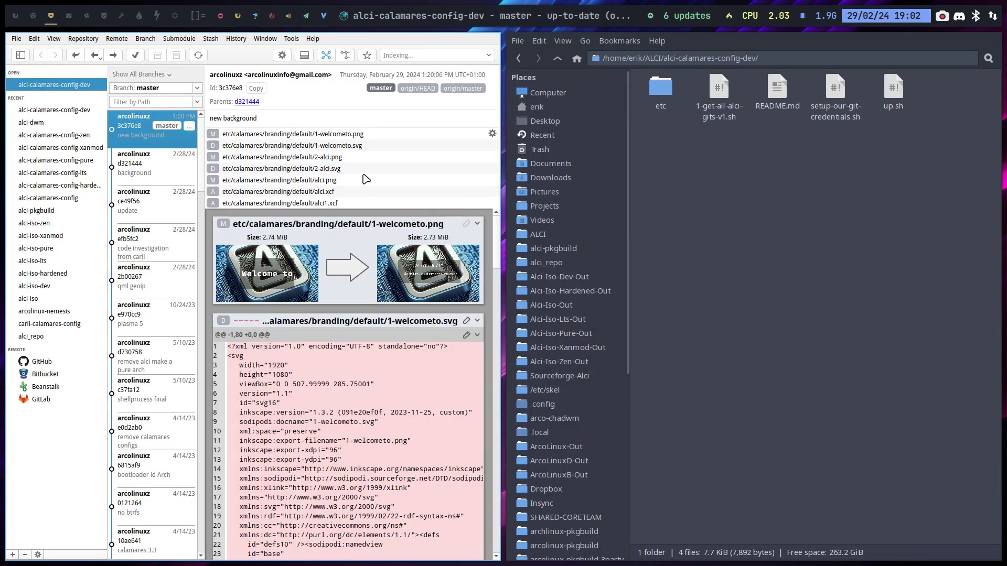
Step: Inspect each 'new background' file change (PNGs, deleted SVGs, added xcf files), then open 'background'
{"action": "left_click", "coordinate": [304, 137]}
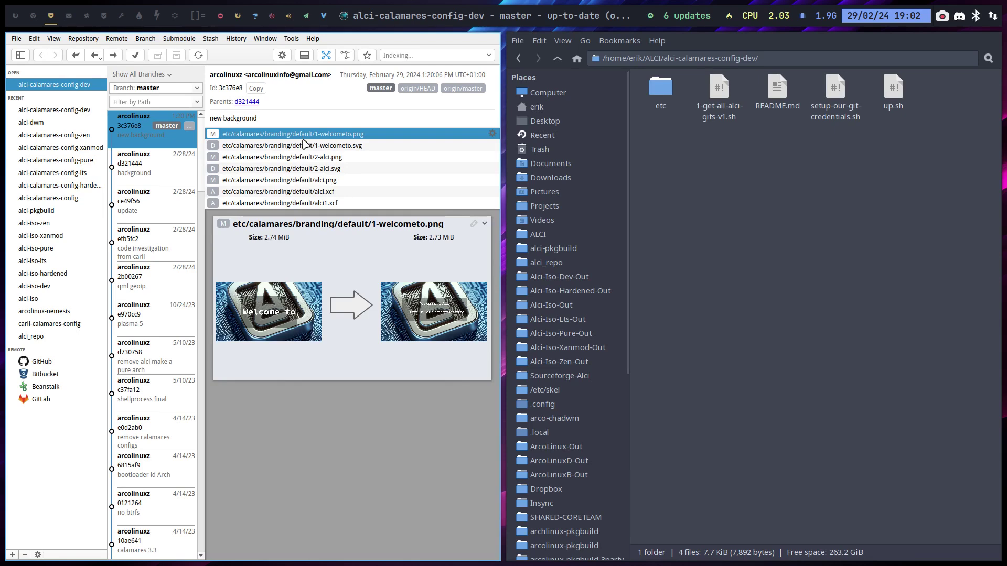
{"action": "left_click", "coordinate": [353, 147]}
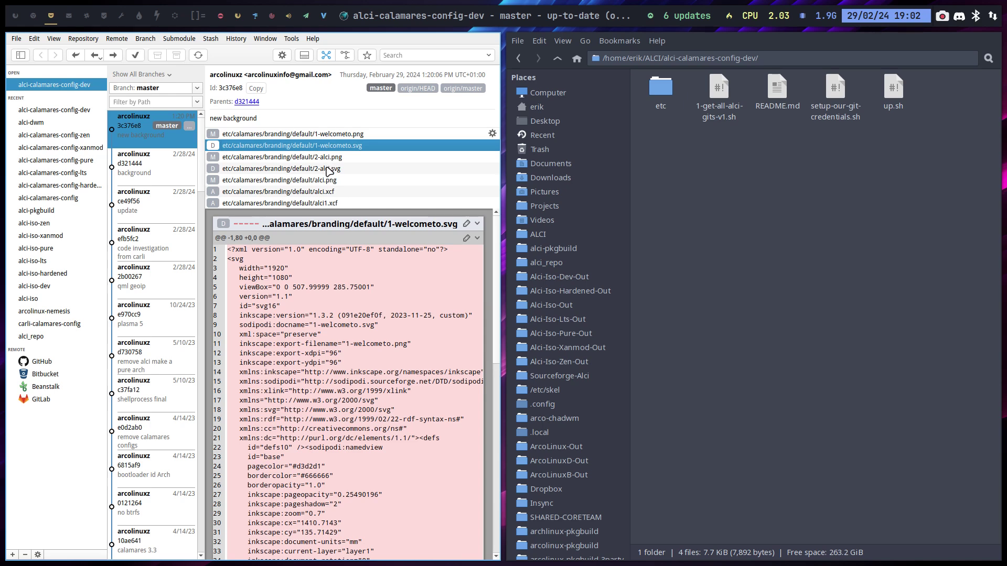
{"action": "left_click", "coordinate": [331, 169]}
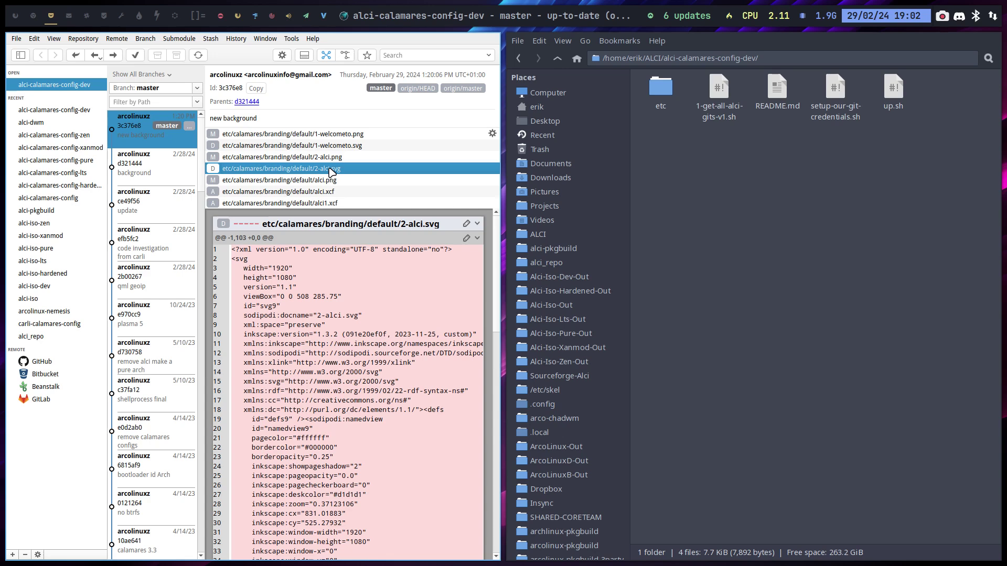
{"action": "left_click", "coordinate": [330, 158]}
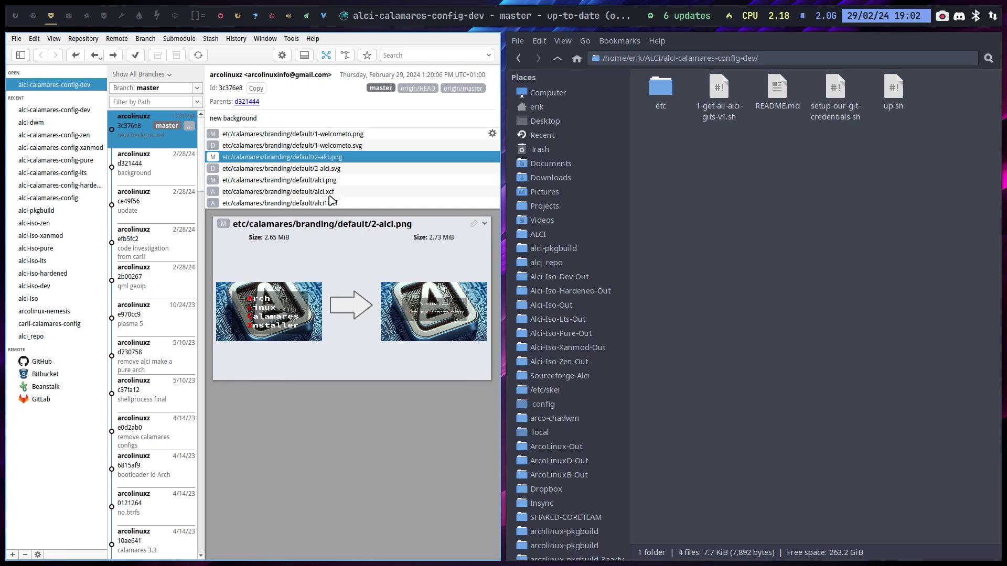
{"action": "left_click", "coordinate": [327, 194]}
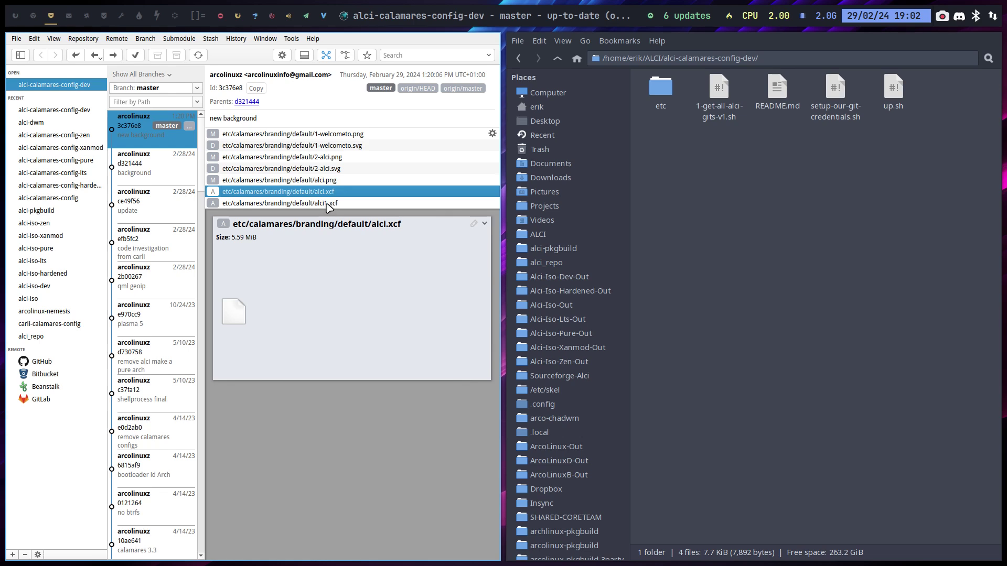
{"action": "left_click", "coordinate": [327, 203]}
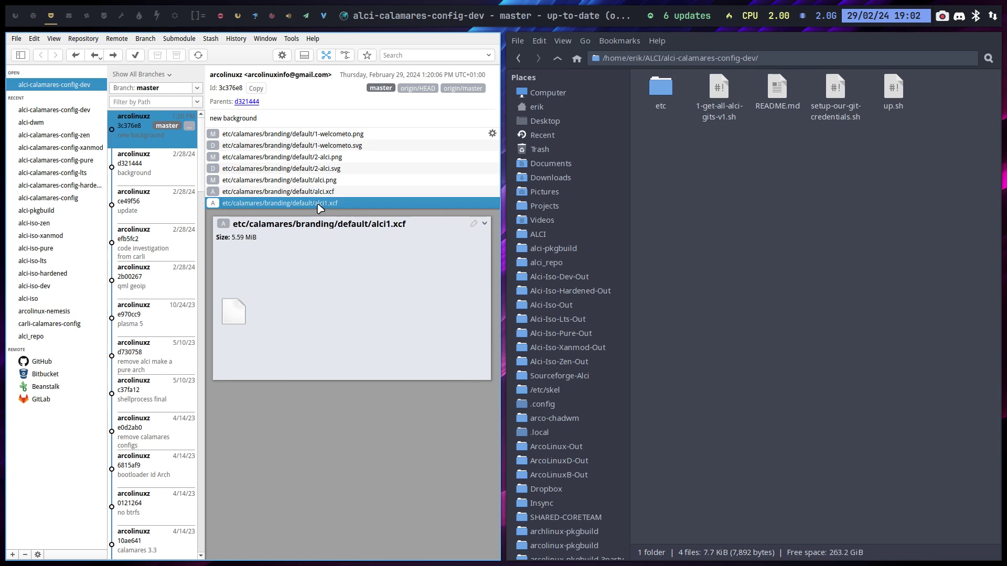
{"action": "left_click", "coordinate": [156, 167]}
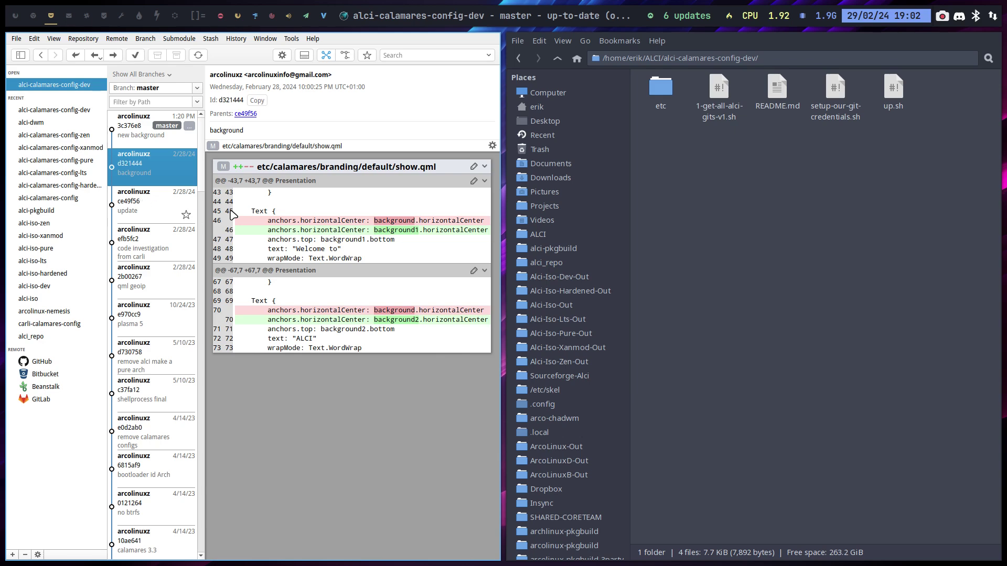
Step: Browse the 'update' and 'code investigation from carli' diffs, ending on 'qml geoip'
{"action": "left_click", "coordinate": [181, 210]}
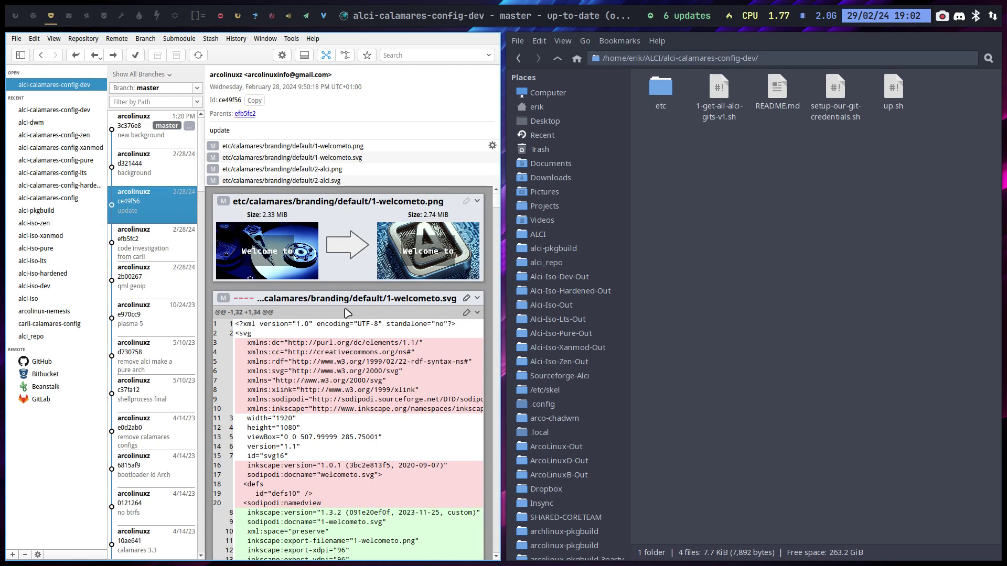
{"action": "scroll", "coordinate": [352, 377], "scroll_direction": "down", "scroll_amount": 2}
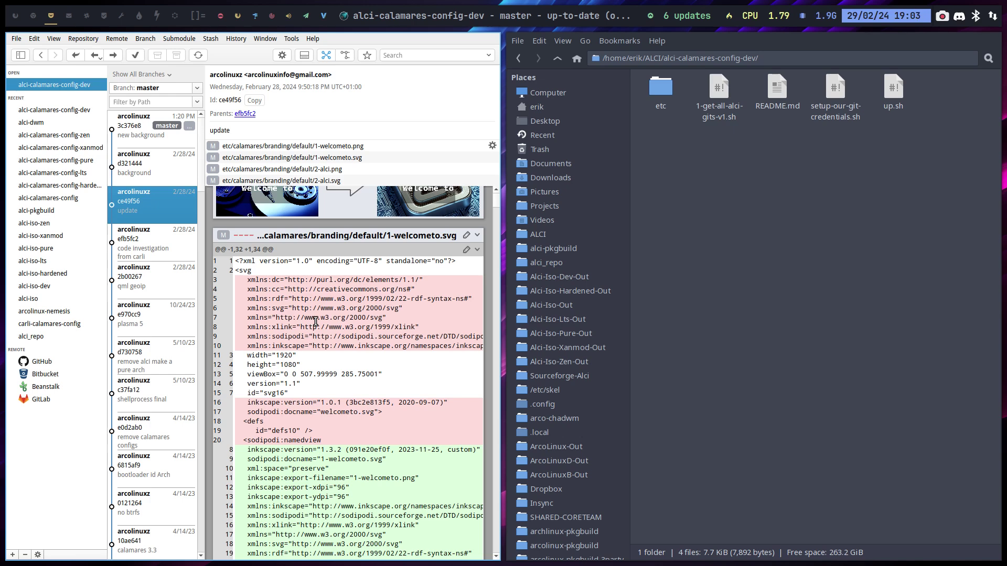
{"action": "scroll", "coordinate": [315, 321], "scroll_direction": "down", "scroll_amount": 5}
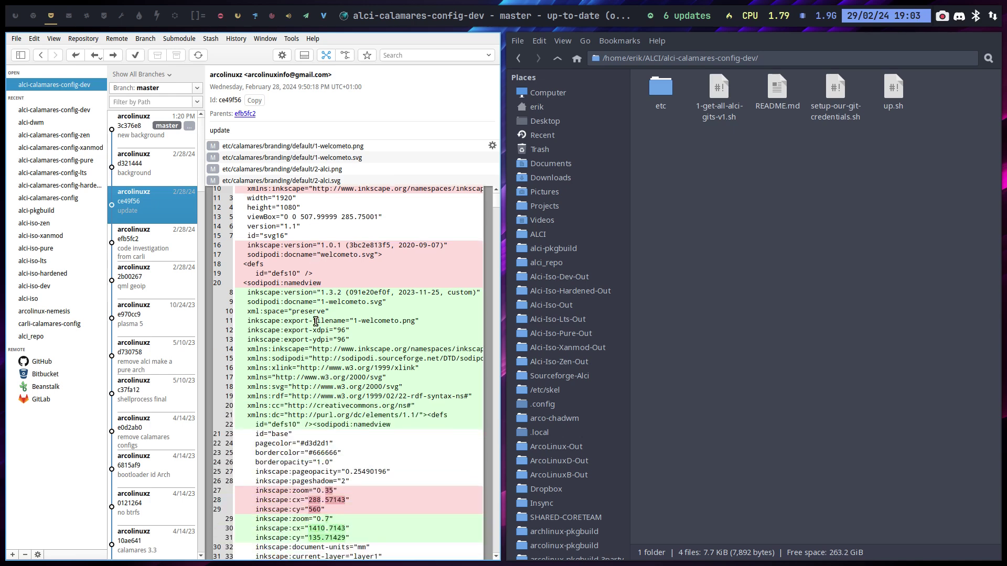
{"action": "scroll", "coordinate": [315, 321], "scroll_direction": "down", "scroll_amount": 11}
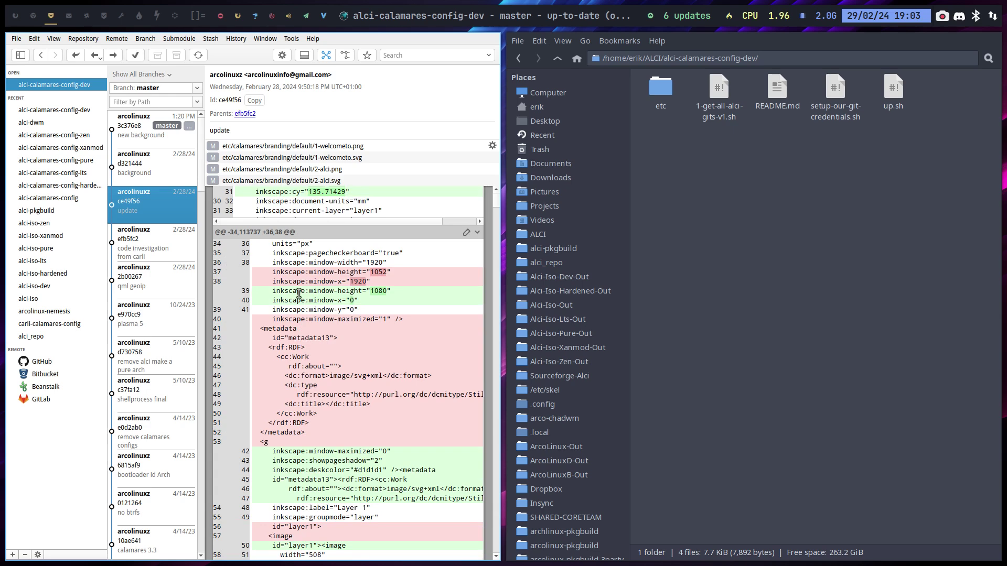
{"action": "left_click", "coordinate": [148, 250]}
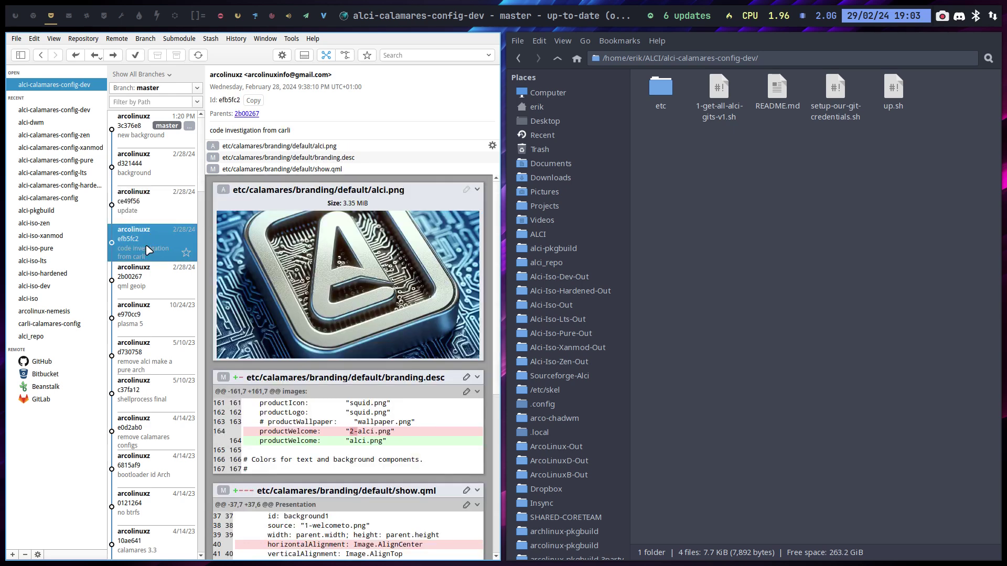
{"action": "scroll", "coordinate": [149, 250], "scroll_direction": "down", "scroll_amount": 3}
{"action": "scroll", "coordinate": [243, 246], "scroll_direction": "down", "scroll_amount": 9}
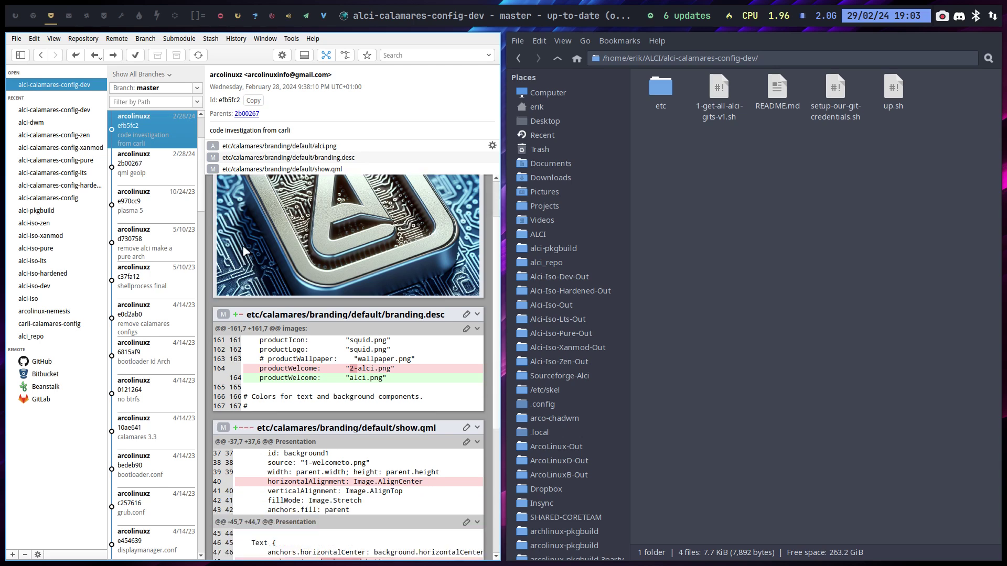
{"action": "left_click", "coordinate": [153, 176]}
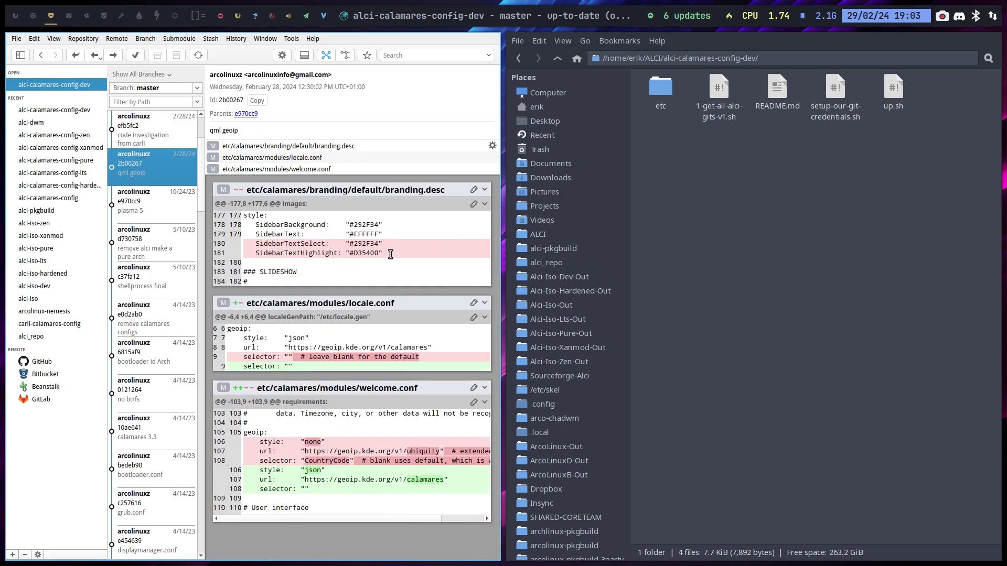
Step: Highlight the SidebarTextHighlight line in branding.desc and the geoip style values in welcome.conf and locale.conf
{"action": "left_click_drag", "start_coordinate": [383, 253], "coordinate": [245, 245]}
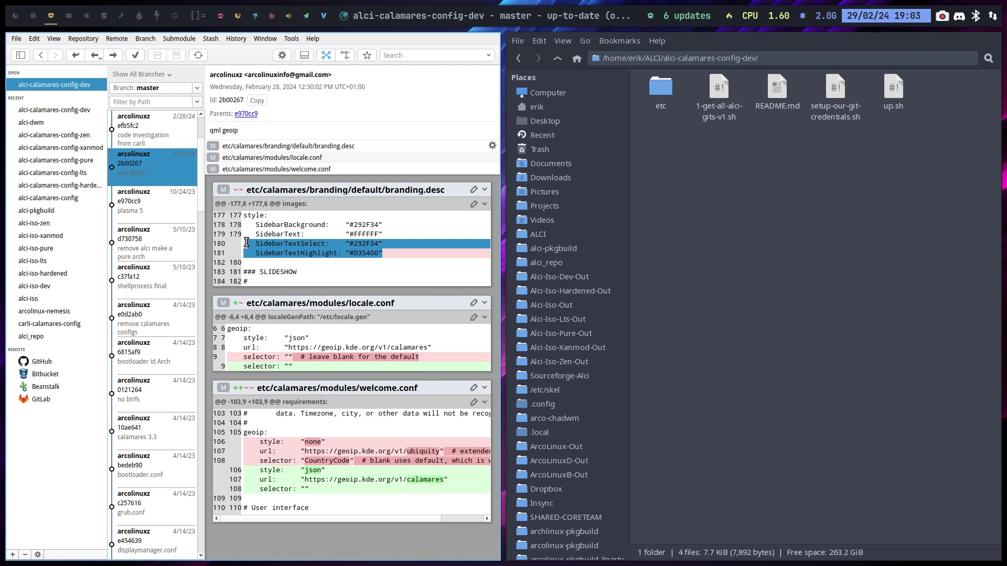
{"action": "left_click", "coordinate": [379, 260]}
{"action": "left_click_drag", "start_coordinate": [379, 254], "coordinate": [242, 247]}
{"action": "left_click", "coordinate": [285, 247]}
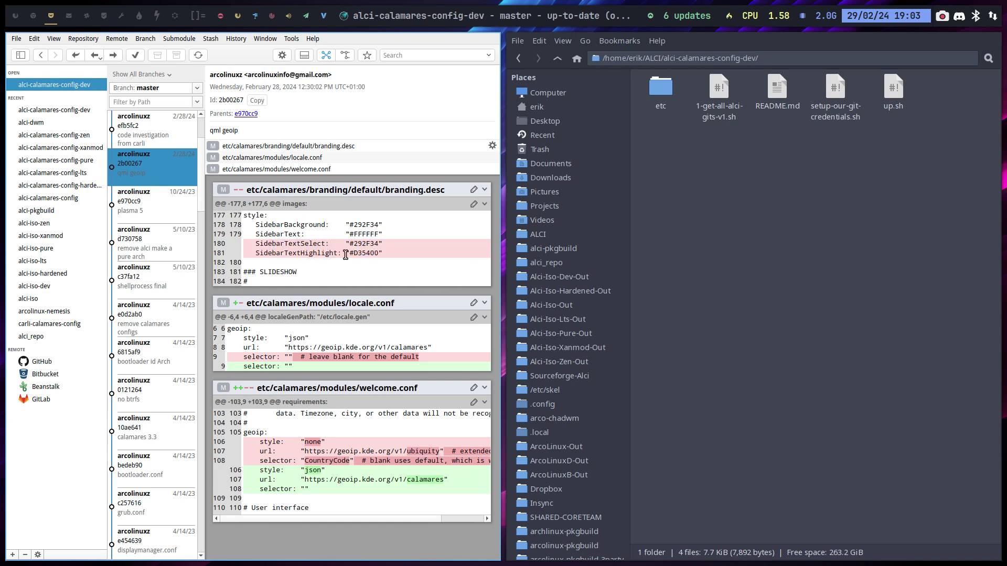
{"action": "left_click_drag", "start_coordinate": [387, 255], "coordinate": [241, 244]}
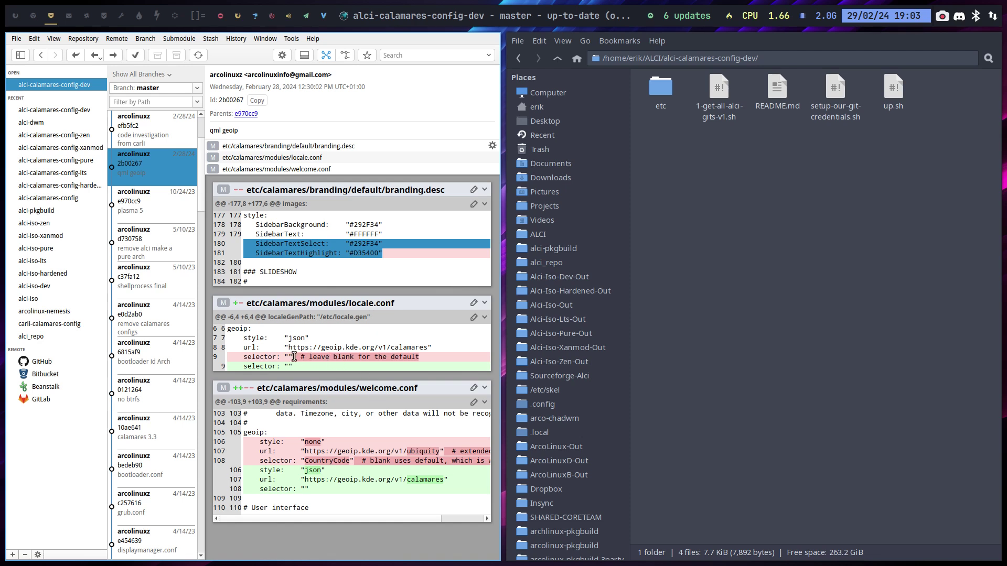
{"action": "left_click_drag", "start_coordinate": [333, 470], "coordinate": [329, 444]}
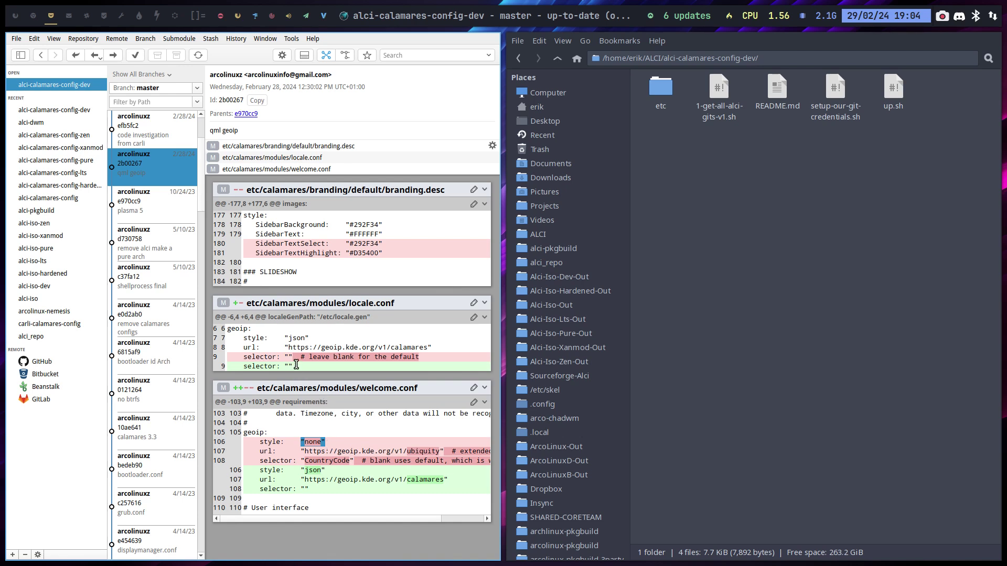
{"action": "left_click_drag", "start_coordinate": [284, 338], "coordinate": [308, 339]}
{"action": "left_click_drag", "start_coordinate": [268, 433], "coordinate": [235, 430]}
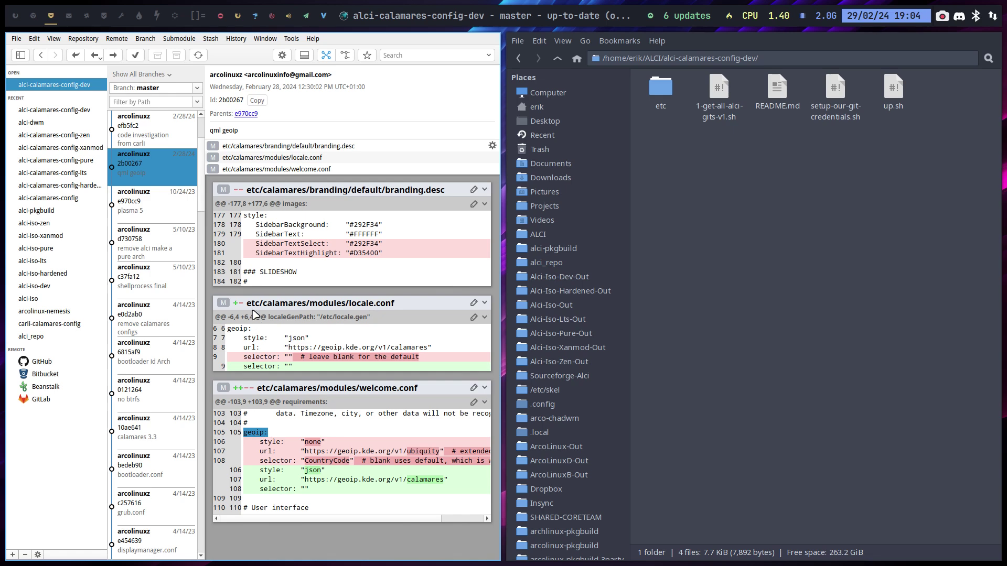
Step: View the plasma 5, qml geoip and code investigation from carli commits, then close GitFiend
{"action": "left_click", "coordinate": [152, 213]}
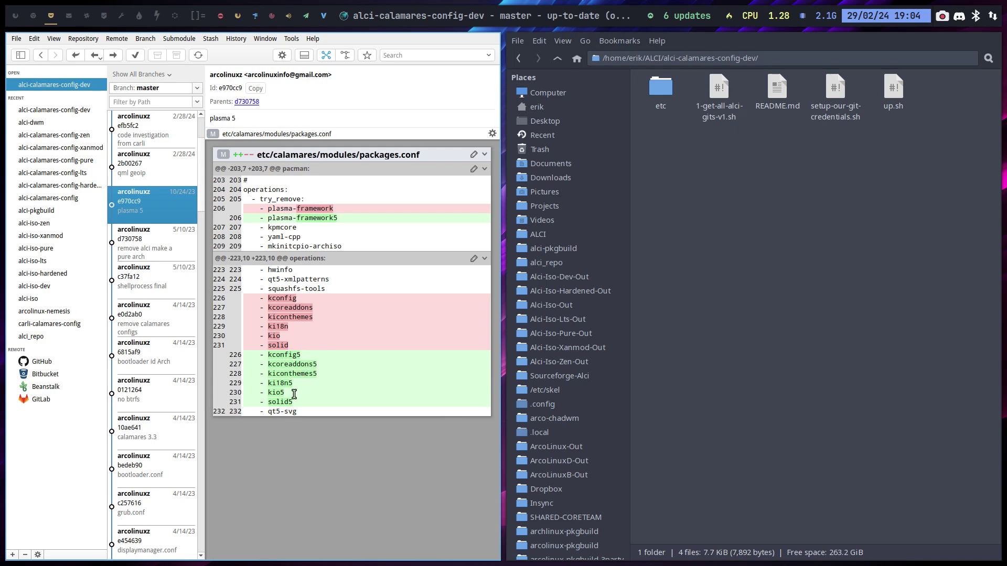
{"action": "left_click", "coordinate": [161, 178]}
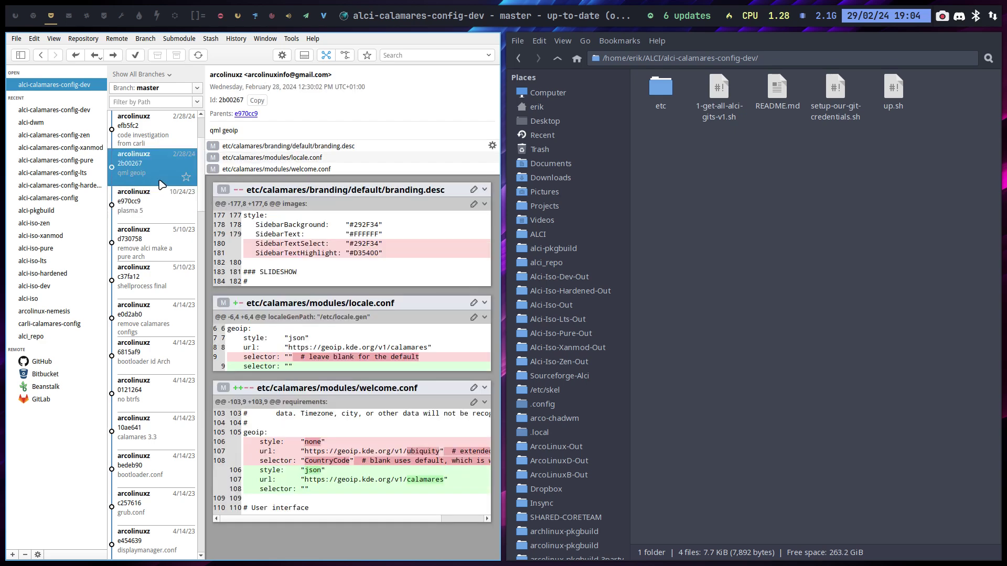
{"action": "left_click", "coordinate": [148, 143]}
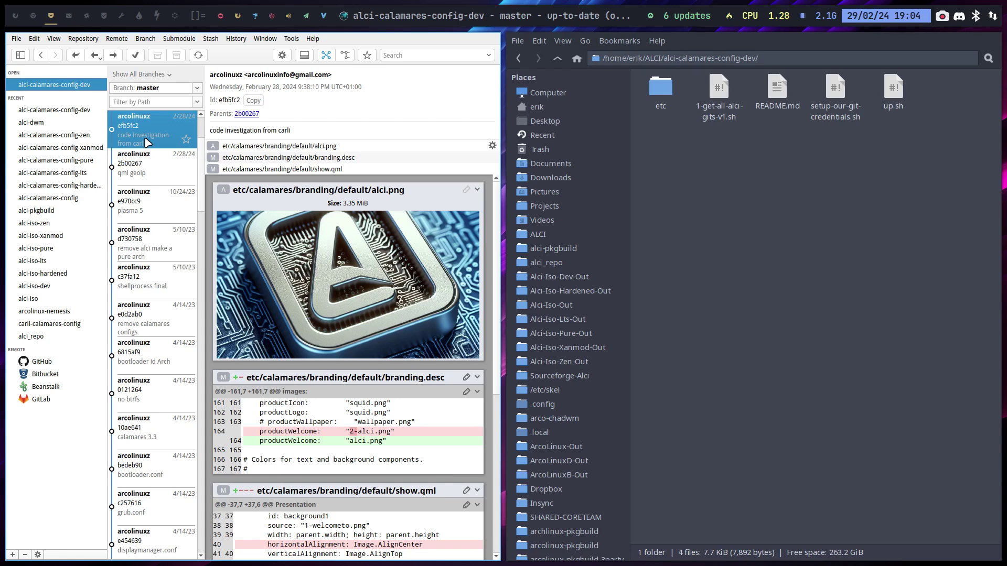
{"action": "key", "text": "super+q"}
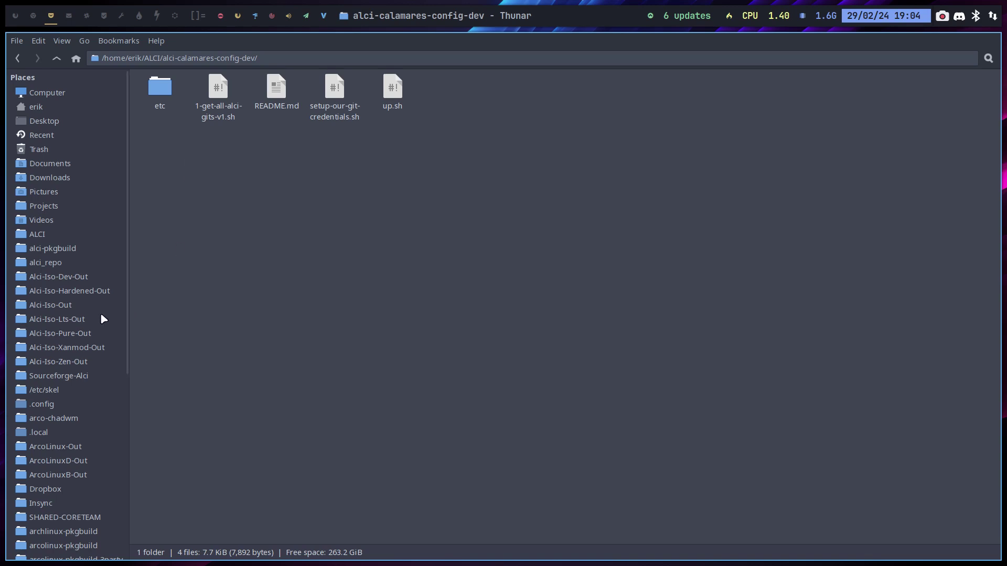
Step: In Alci-Iso-Dev-Out, select the dev ISO, its .md5 file and pkglist.txt to view their details
{"action": "left_click", "coordinate": [79, 282]}
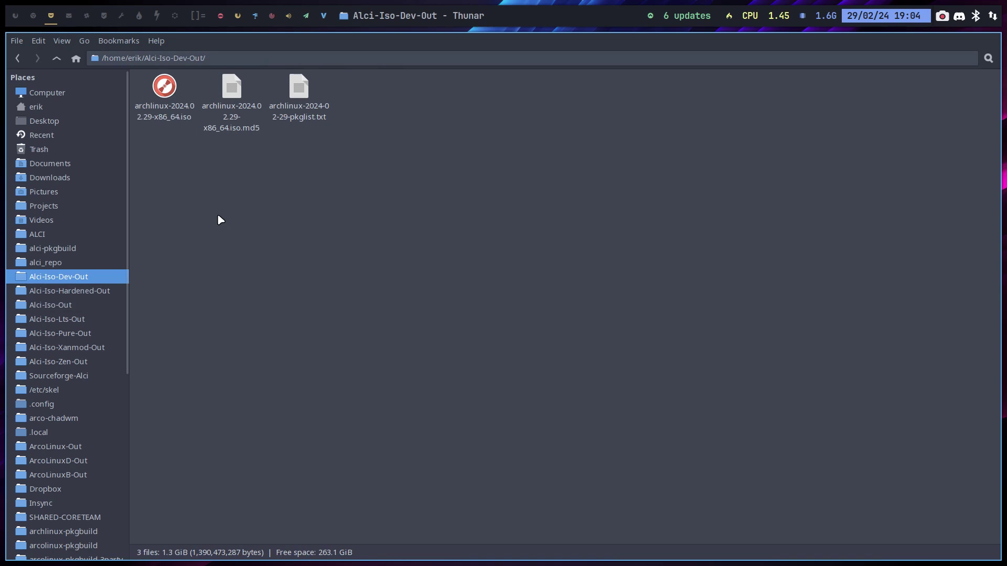
{"action": "left_click", "coordinate": [183, 125]}
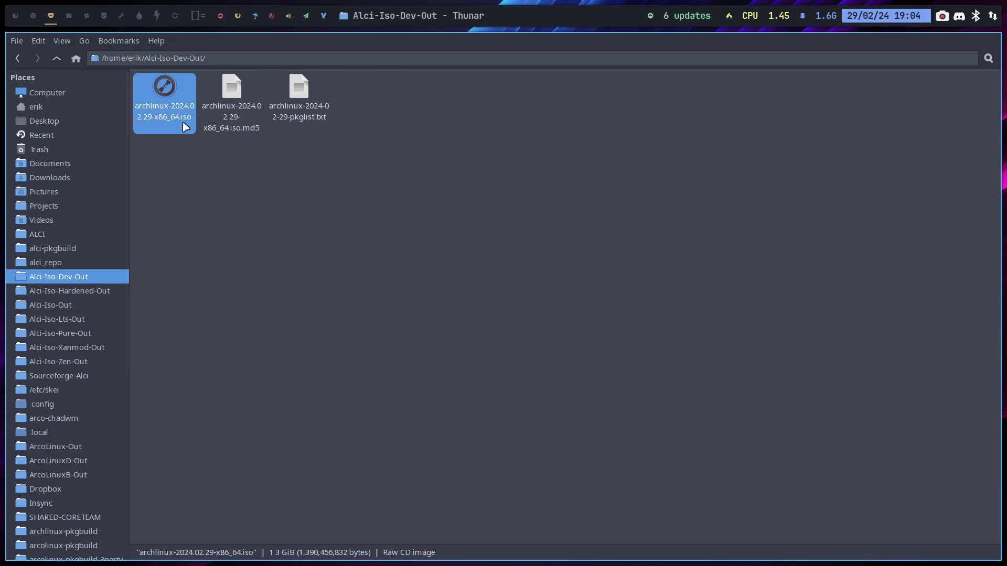
{"action": "left_click", "coordinate": [232, 100]}
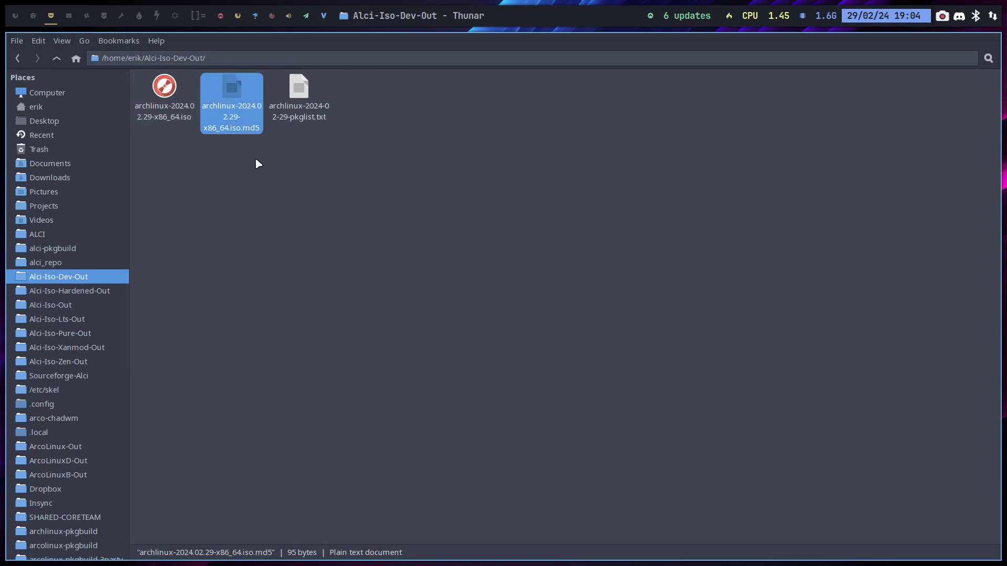
{"action": "left_click", "coordinate": [294, 112]}
Step: Read pkglist.txt in Sublime Text down to zstd 1.5.5-1, marking the xfce4 lines, then close it
{"action": "double_click", "coordinate": [296, 115]}
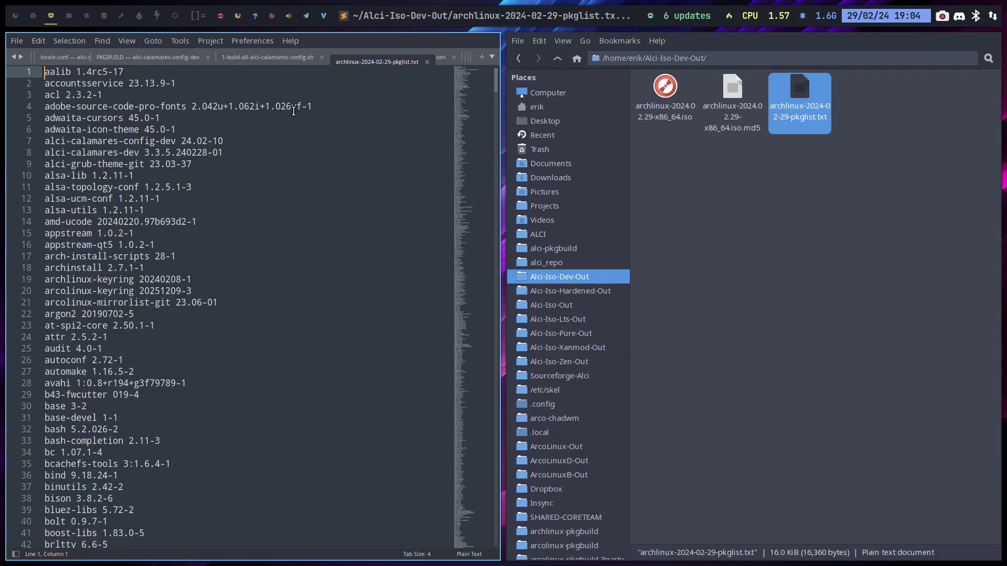
{"action": "scroll", "coordinate": [308, 275], "scroll_direction": "down", "scroll_amount": 15}
{"action": "scroll", "coordinate": [307, 276], "scroll_direction": "down", "scroll_amount": 20}
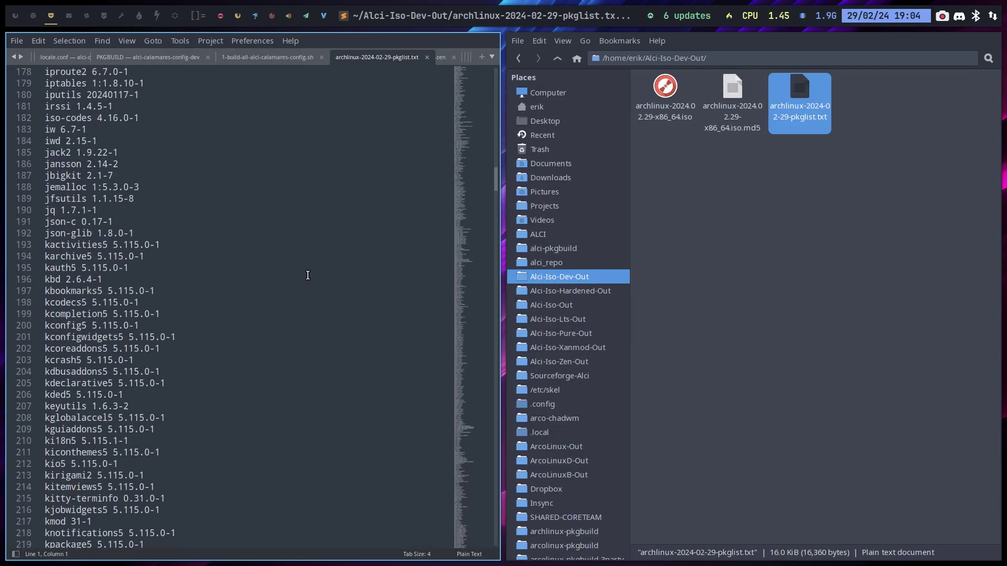
{"action": "scroll", "coordinate": [308, 275], "scroll_direction": "down", "scroll_amount": 12}
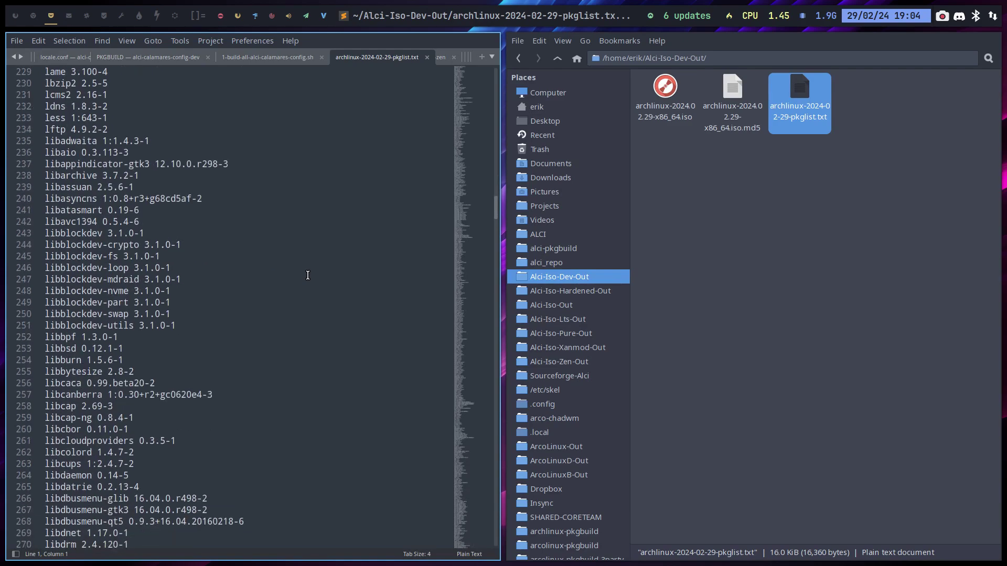
{"action": "scroll", "coordinate": [308, 276], "scroll_direction": "down", "scroll_amount": 20}
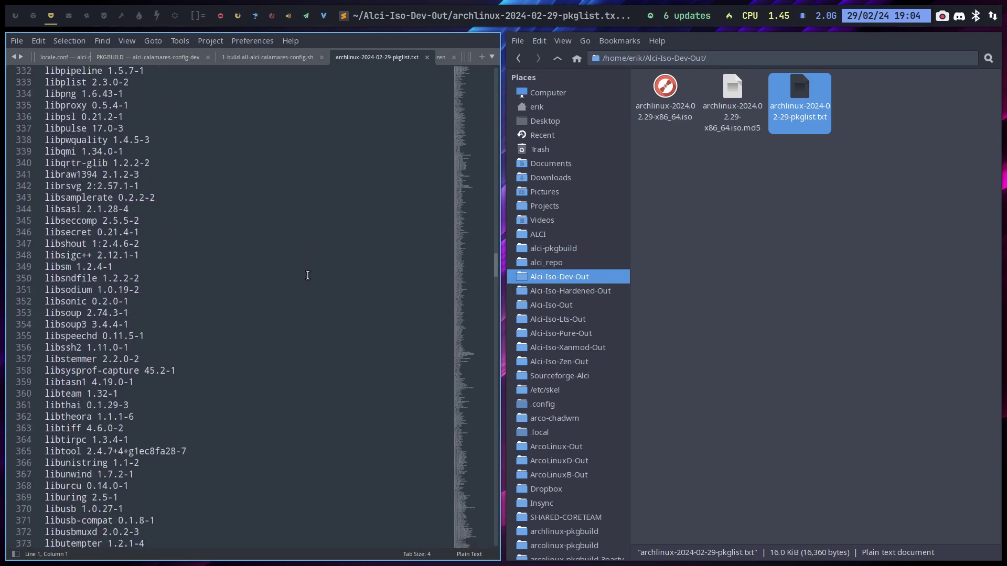
{"action": "scroll", "coordinate": [308, 276], "scroll_direction": "down", "scroll_amount": 19}
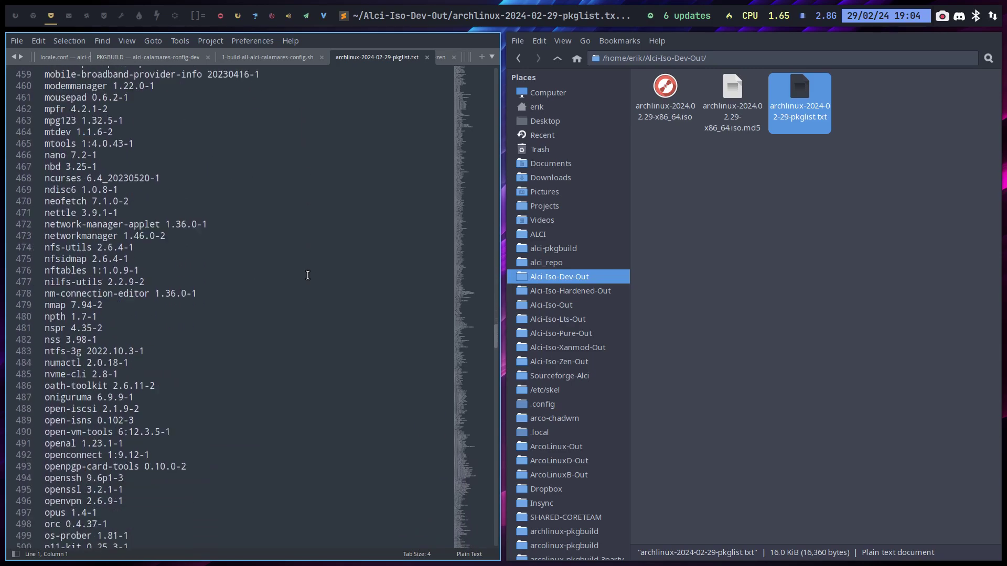
{"action": "scroll", "coordinate": [307, 276], "scroll_direction": "down", "scroll_amount": 20}
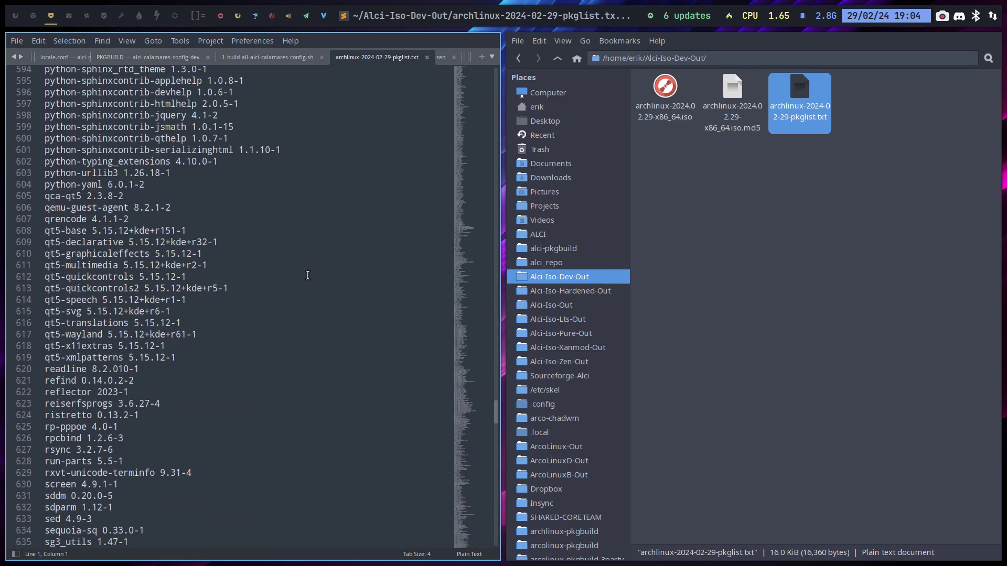
{"action": "scroll", "coordinate": [308, 275], "scroll_direction": "down", "scroll_amount": 8}
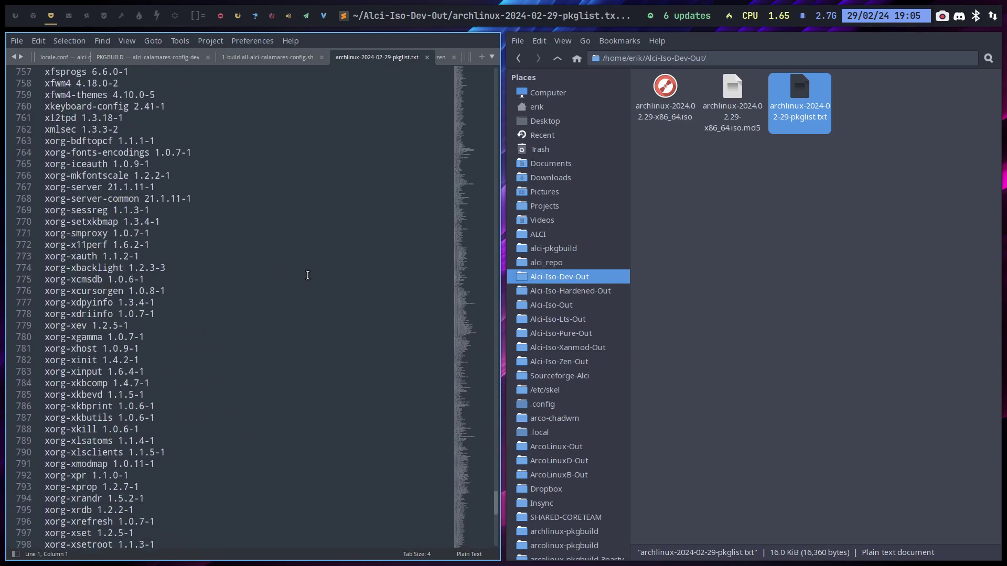
{"action": "scroll", "coordinate": [308, 275], "scroll_direction": "up", "scroll_amount": 5}
{"action": "left_click_drag", "start_coordinate": [160, 348], "coordinate": [97, 244]}
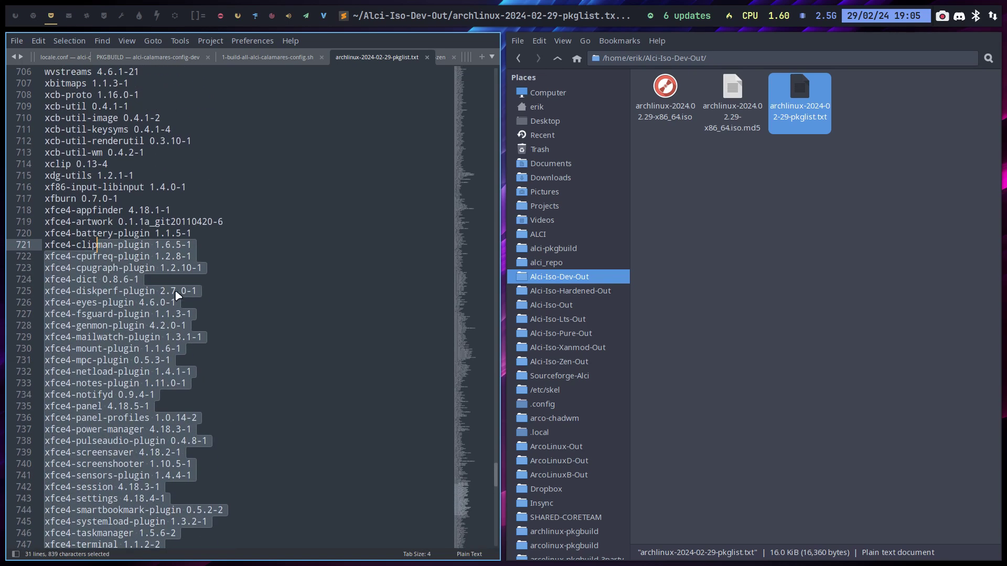
{"action": "scroll", "coordinate": [179, 296], "scroll_direction": "down", "scroll_amount": 13}
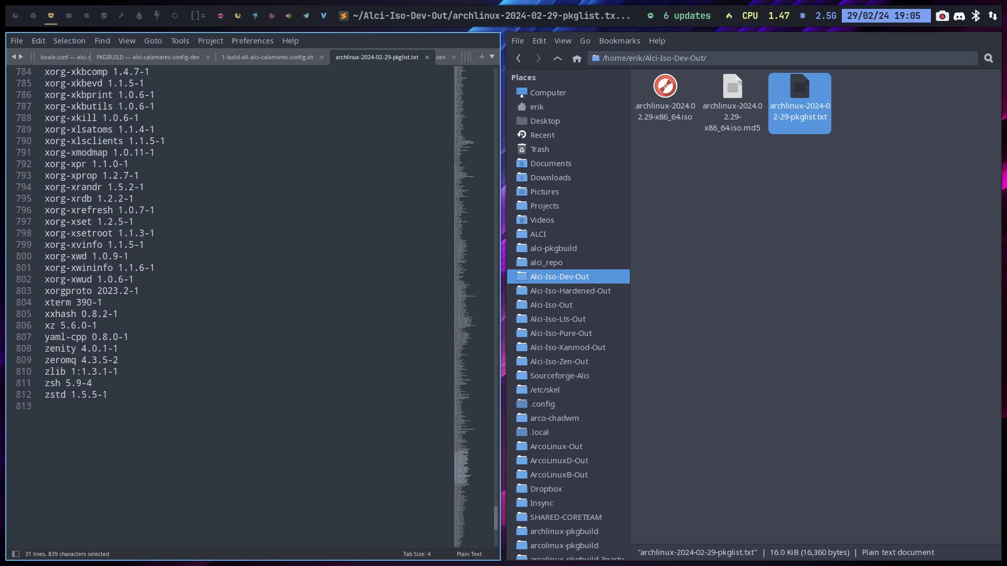
{"action": "key", "text": "super+q"}
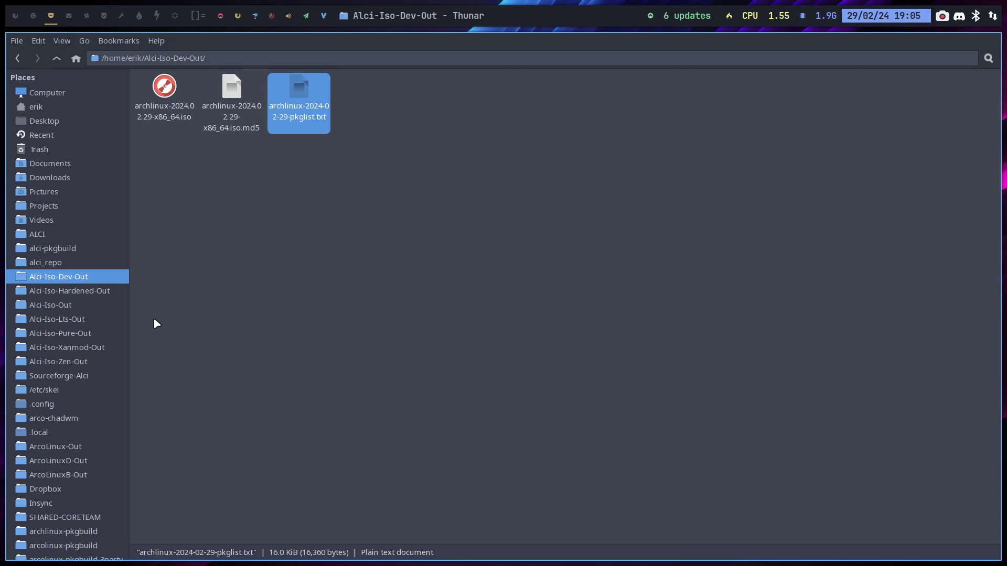
Step: Launch VirtualBox and choose a disk file for the PURE machine's IDE optical drive
{"action": "left_click", "coordinate": [97, 334]}
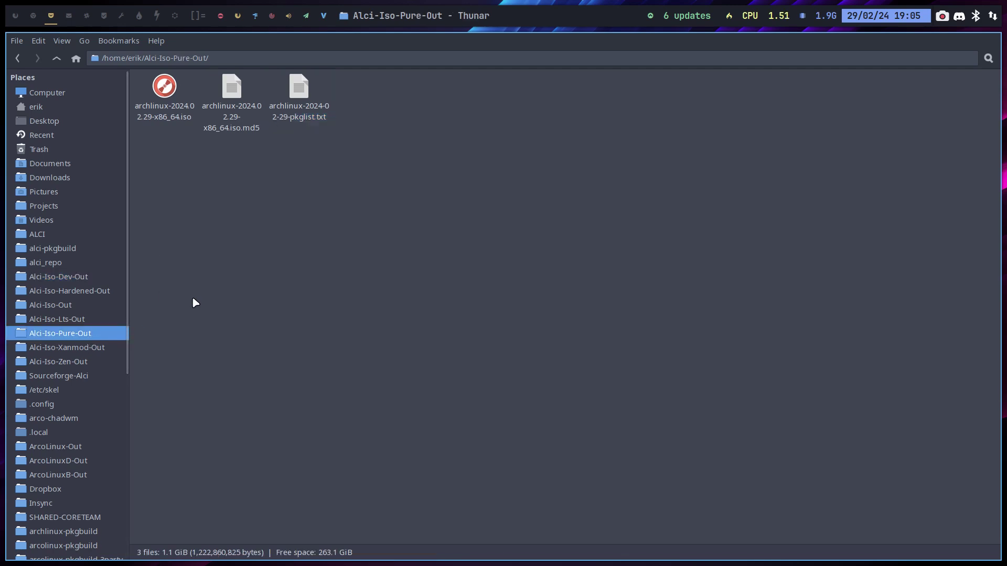
{"action": "key", "text": "super+v"}
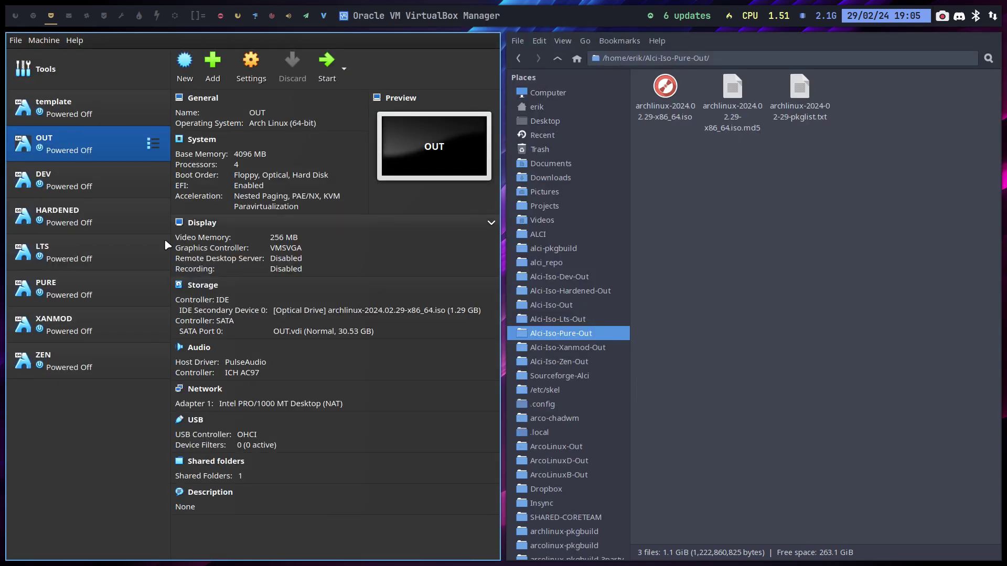
{"action": "left_click", "coordinate": [110, 284]}
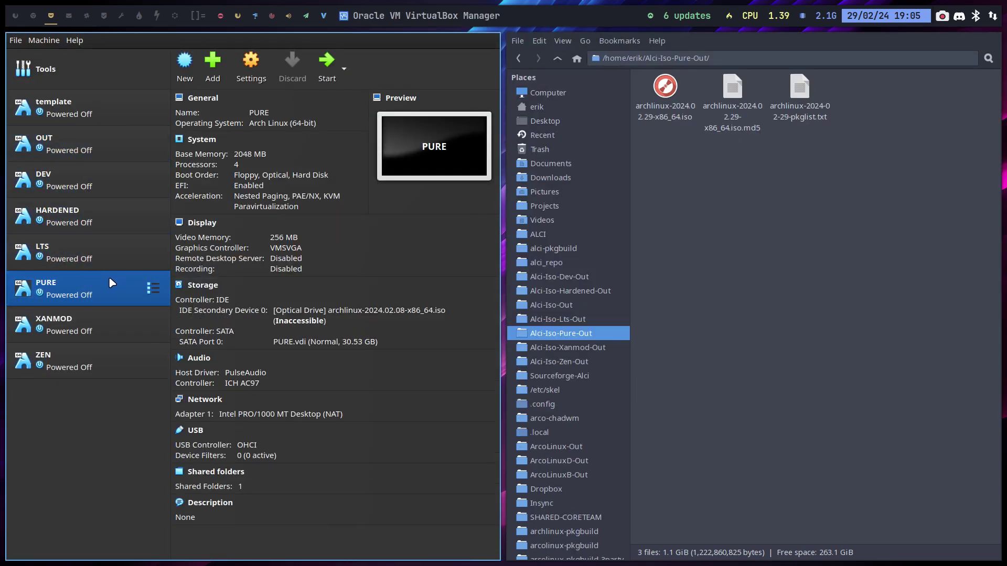
{"action": "left_click", "coordinate": [301, 310]}
{"action": "left_click", "coordinate": [360, 331]}
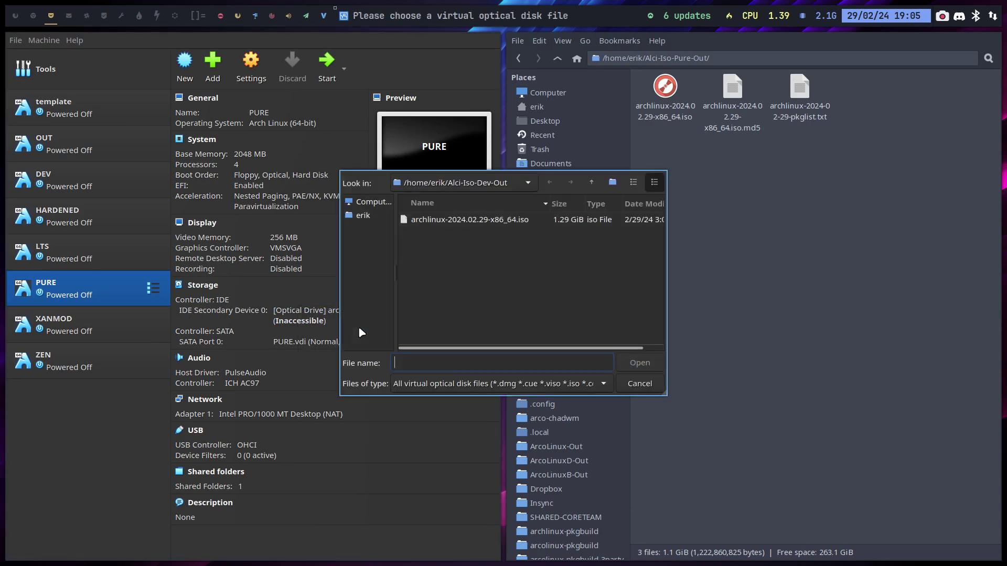
Step: Load archlinux-2024.02.29-x86_64.iso from Alci-Iso-Pure-Out into the drive and start PURE
{"action": "left_click", "coordinate": [375, 214]}
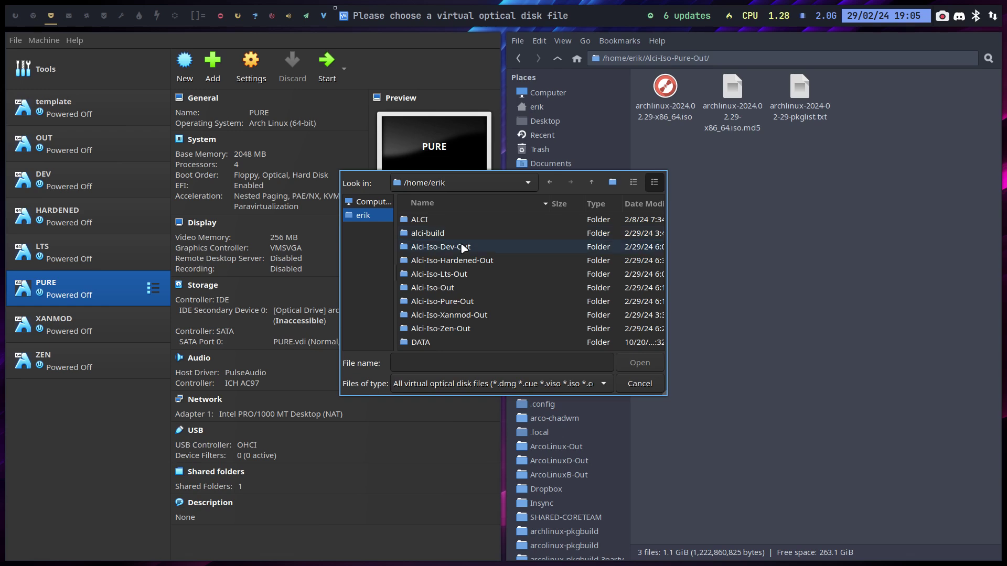
{"action": "left_click", "coordinate": [470, 303]}
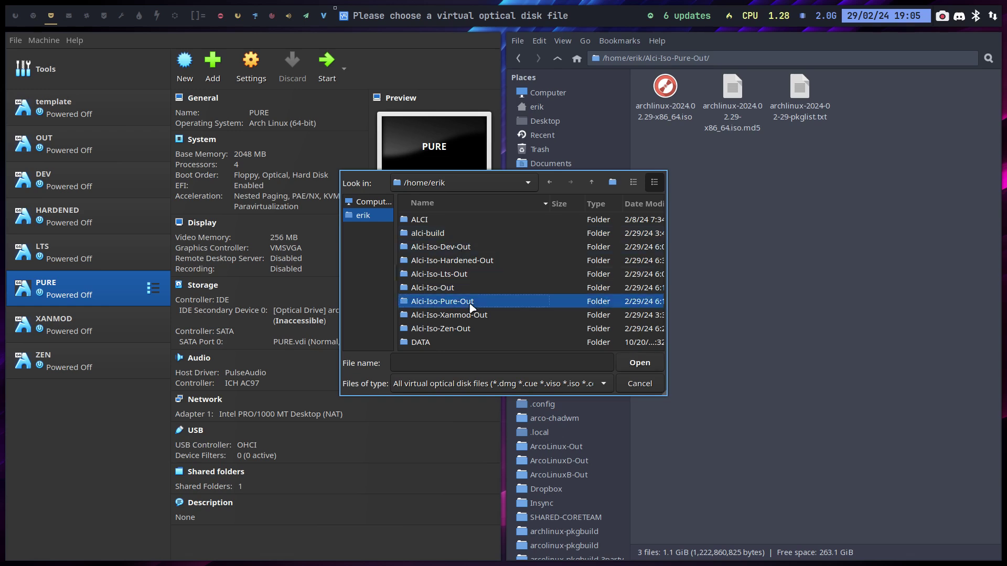
{"action": "double_click", "coordinate": [470, 303]}
{"action": "left_click", "coordinate": [480, 220]}
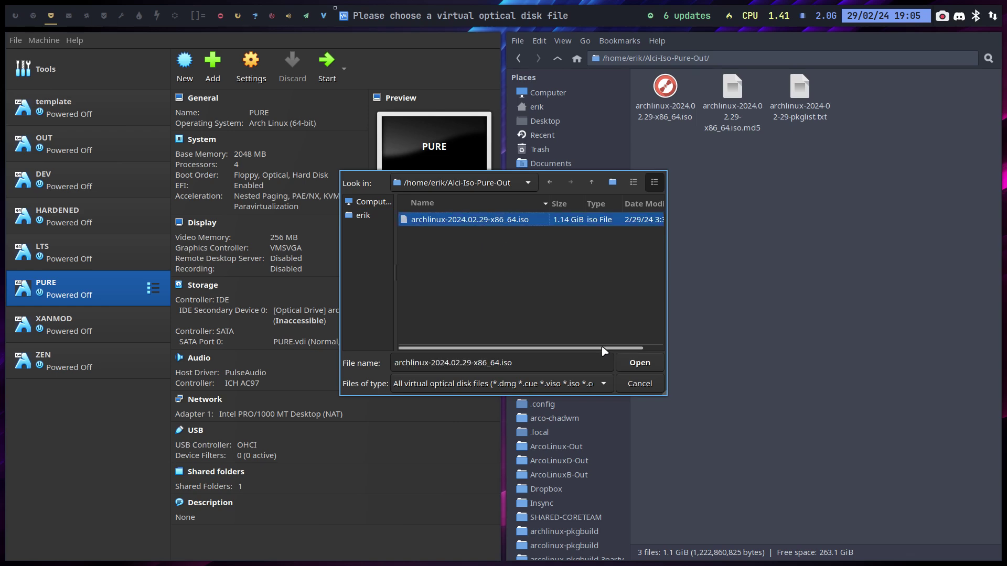
{"action": "left_click", "coordinate": [643, 366]}
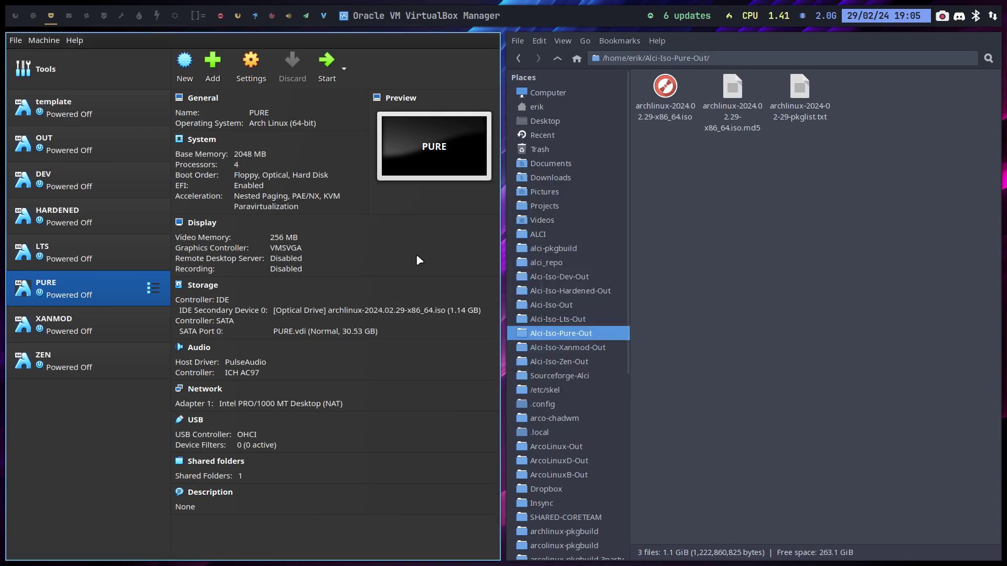
{"action": "left_click", "coordinate": [333, 74]}
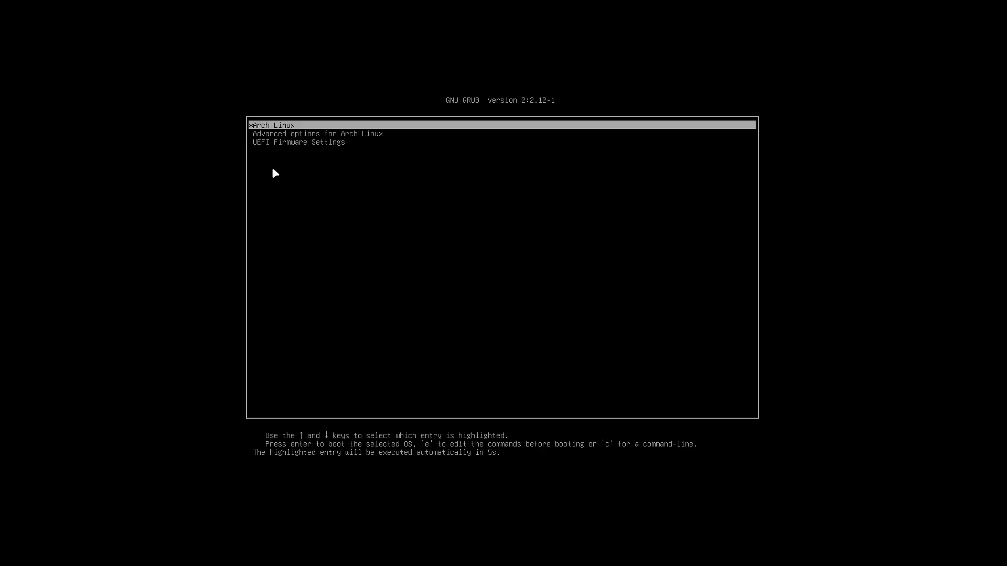
Step: Boot the live ISO through GRUB's UEFI Firmware Settings and the firmware Boot Manager
{"action": "key", "text": "Down"}
{"action": "key", "text": "Down"}
{"action": "key", "text": "Return"}
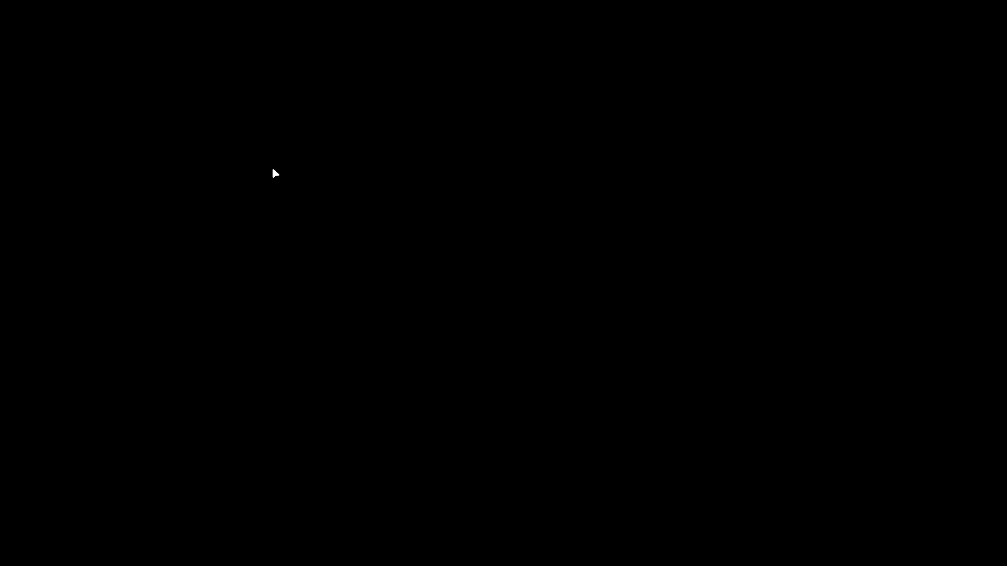
{"action": "key", "text": "Down"}
{"action": "key", "text": "Return"}
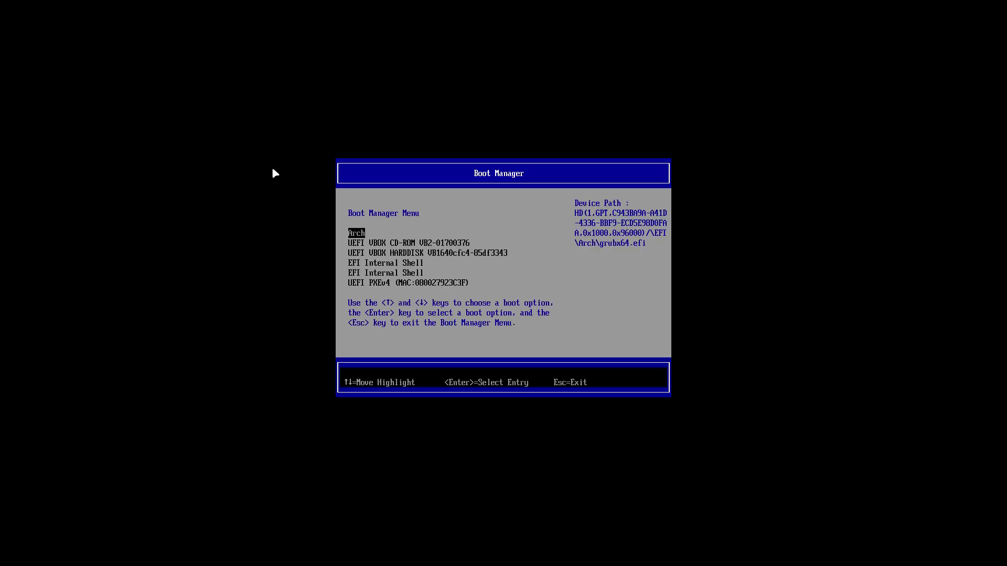
{"action": "key", "text": "Return"}
{"action": "key", "text": "Return"}
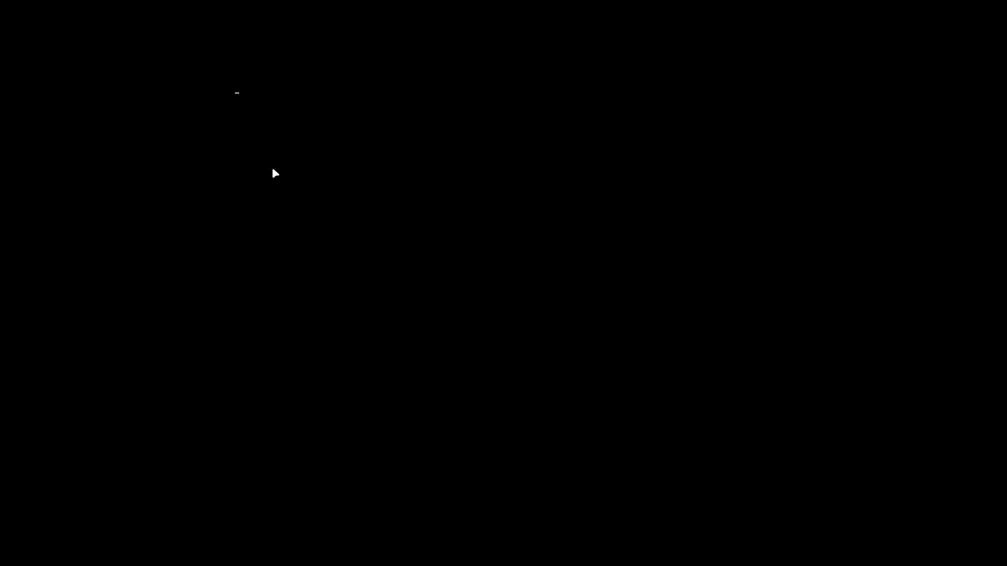
Step: Leave full-screen, switch to the second workspace and open Thunar in the home folder
{"action": "key", "text": "Control_R+f"}
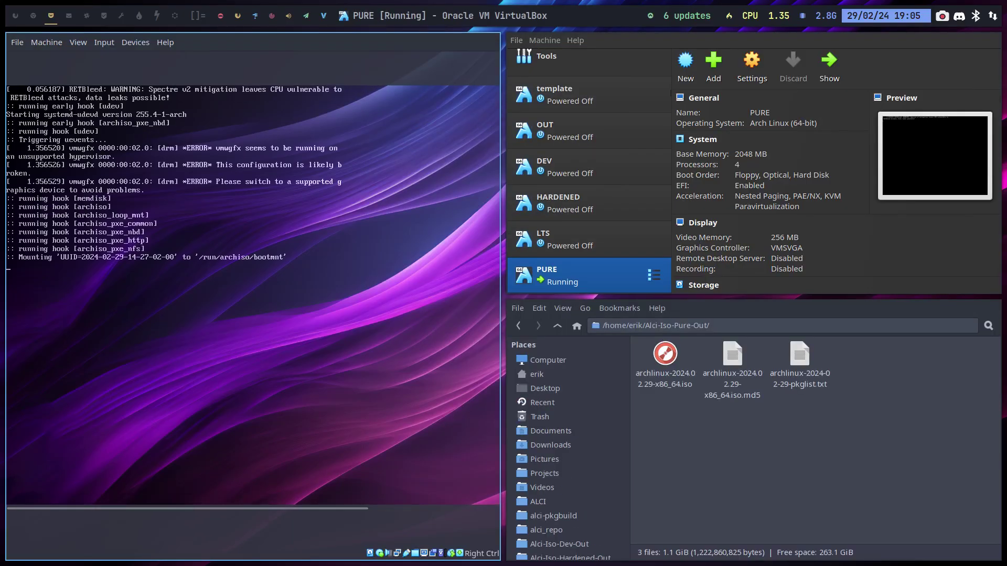
{"action": "left_click", "coordinate": [34, 22]}
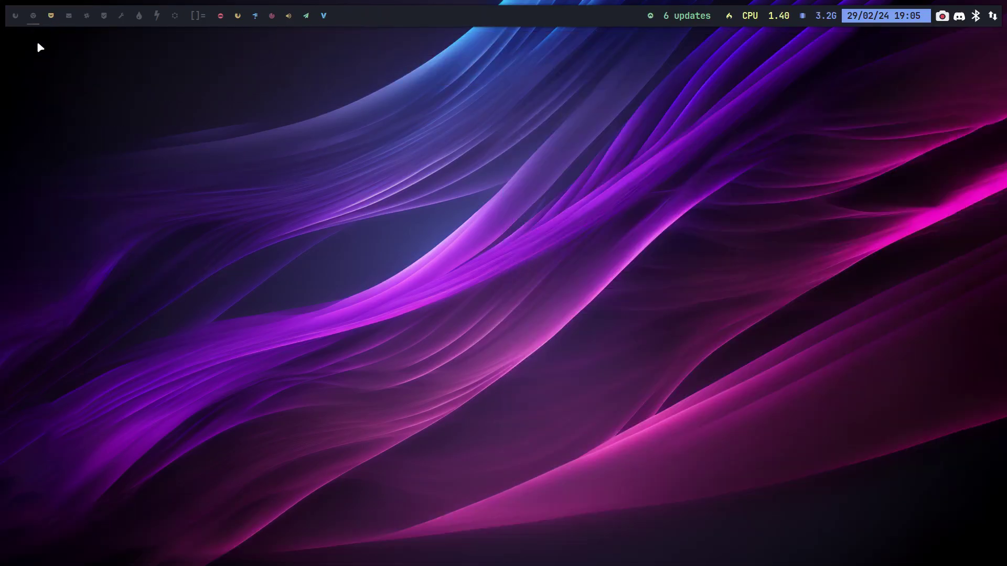
{"action": "key", "text": "super+shift+Return"}
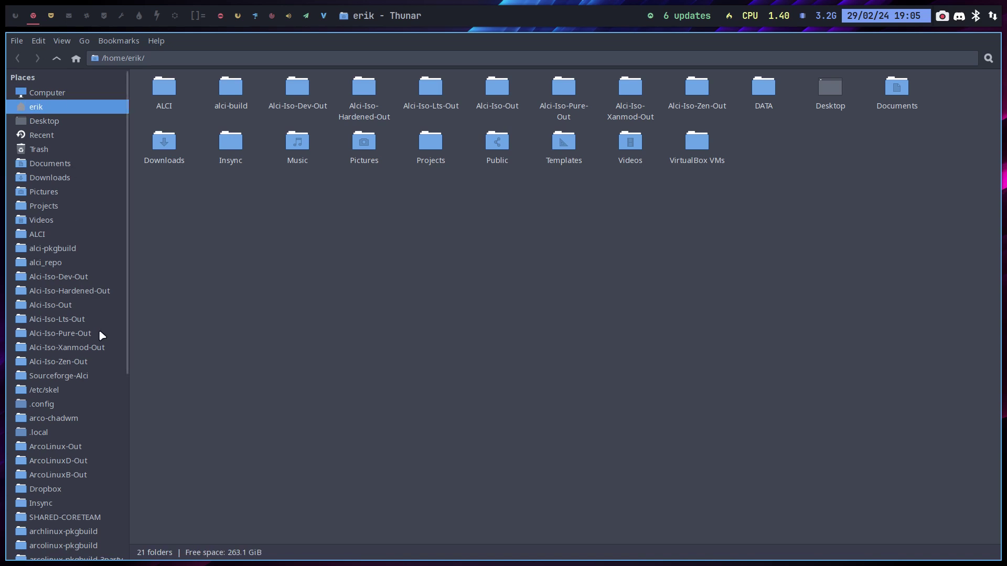
Step: In ALCI, select alci-calamares-config-pure and alci-calamares-config-dev and compare them in Meld
{"action": "left_click", "coordinate": [99, 331]}
{"action": "left_click", "coordinate": [54, 238]}
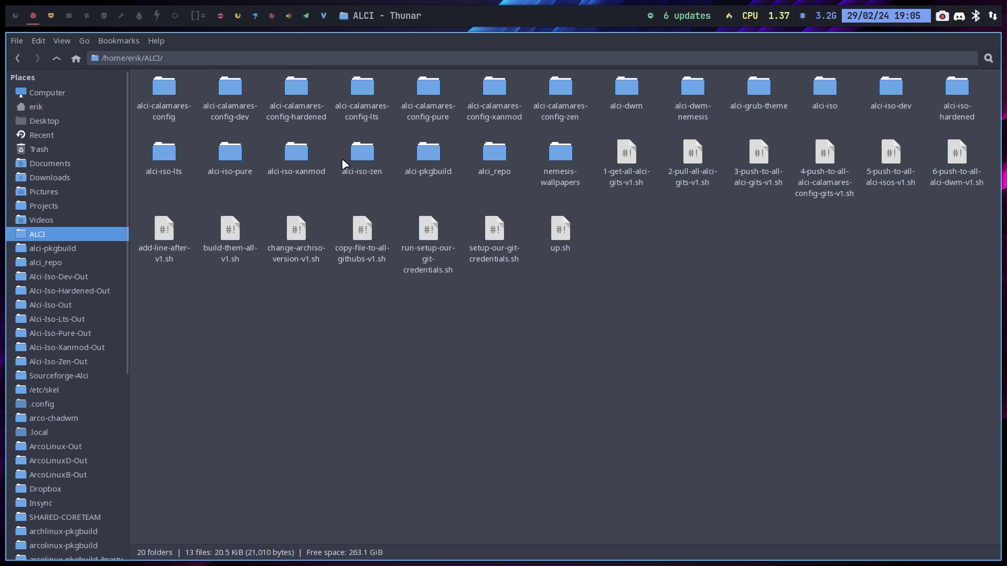
{"action": "left_click", "coordinate": [423, 98]}
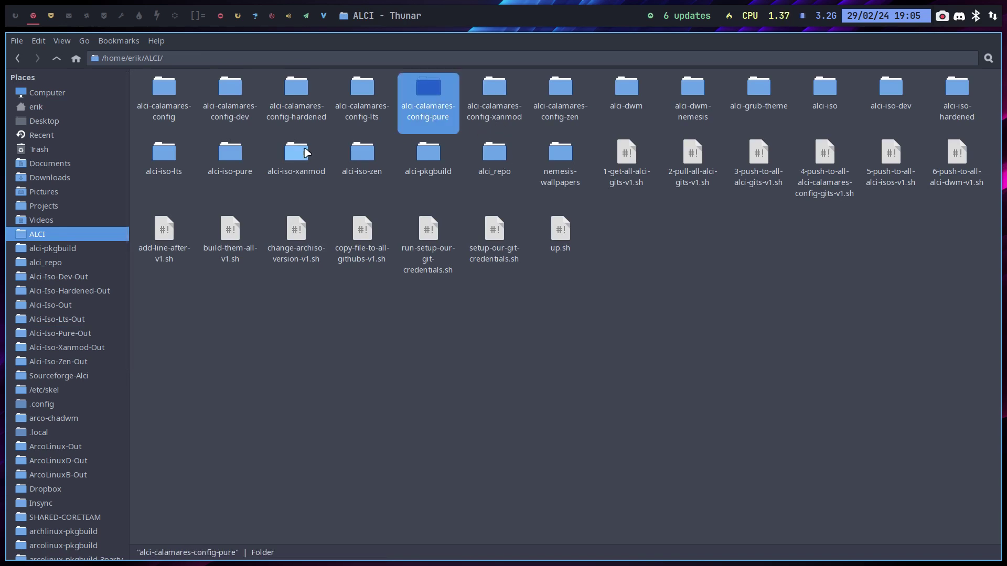
{"action": "left_click", "coordinate": [239, 92], "text": "ctrl"}
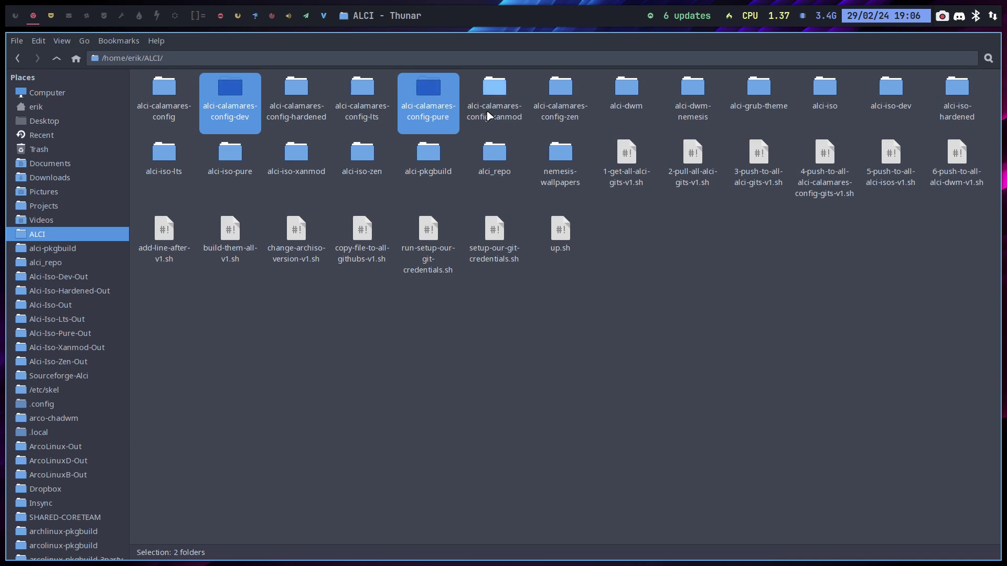
{"action": "right_click", "coordinate": [433, 92]}
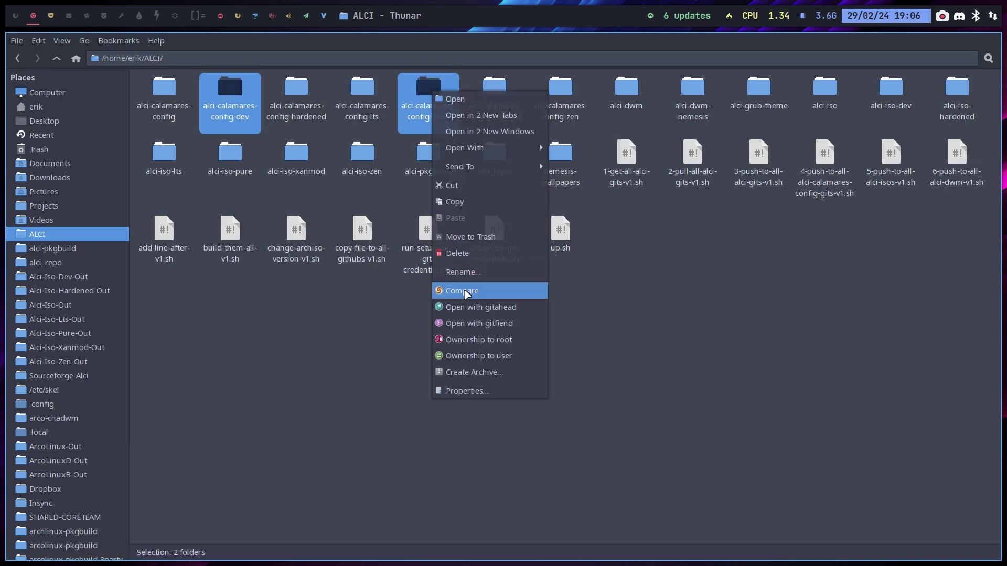
{"action": "left_click", "coordinate": [465, 291]}
Step: View the displaymanager.conf differences, then close that comparison
{"action": "left_click", "coordinate": [337, 160]}
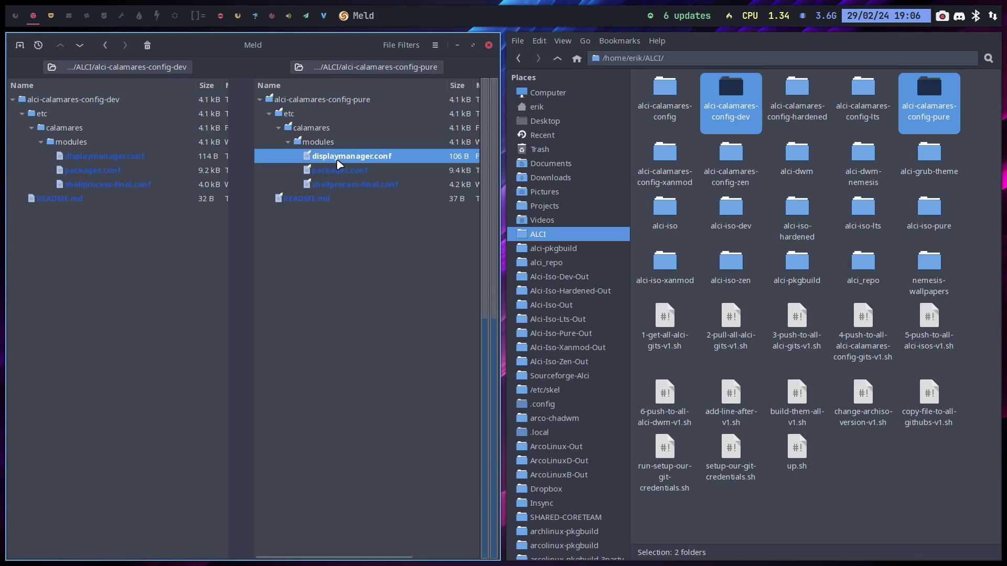
{"action": "double_click", "coordinate": [336, 160]}
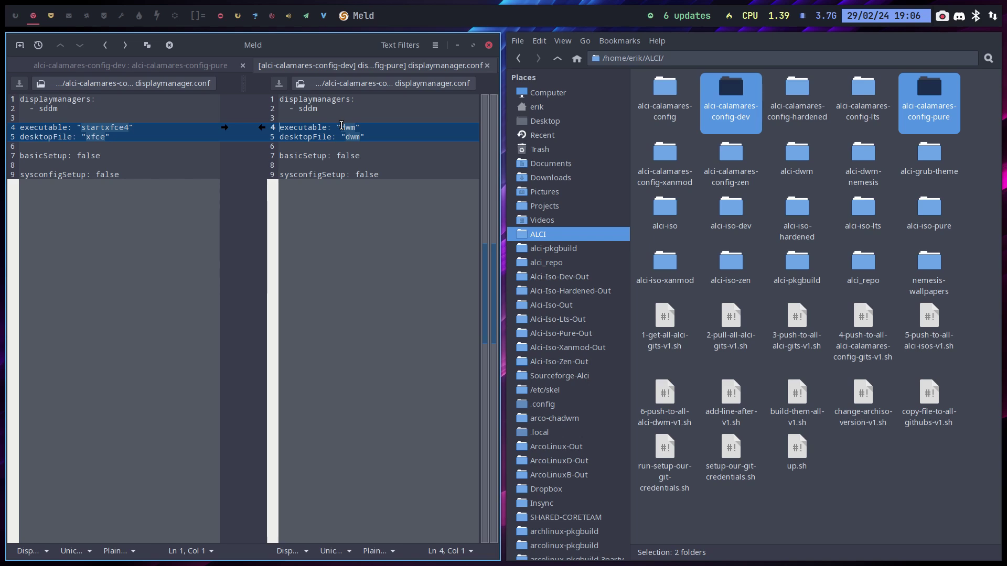
{"action": "left_click", "coordinate": [488, 65]}
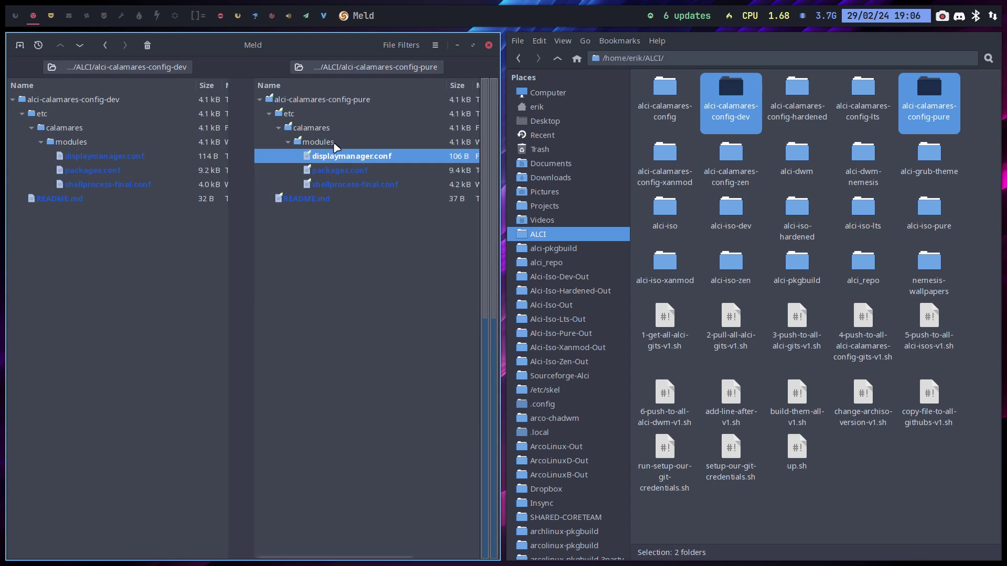
Step: Compare packages.conf and mark pure's added sddm, dex, make and xorg-xrdb lines
{"action": "double_click", "coordinate": [345, 168]}
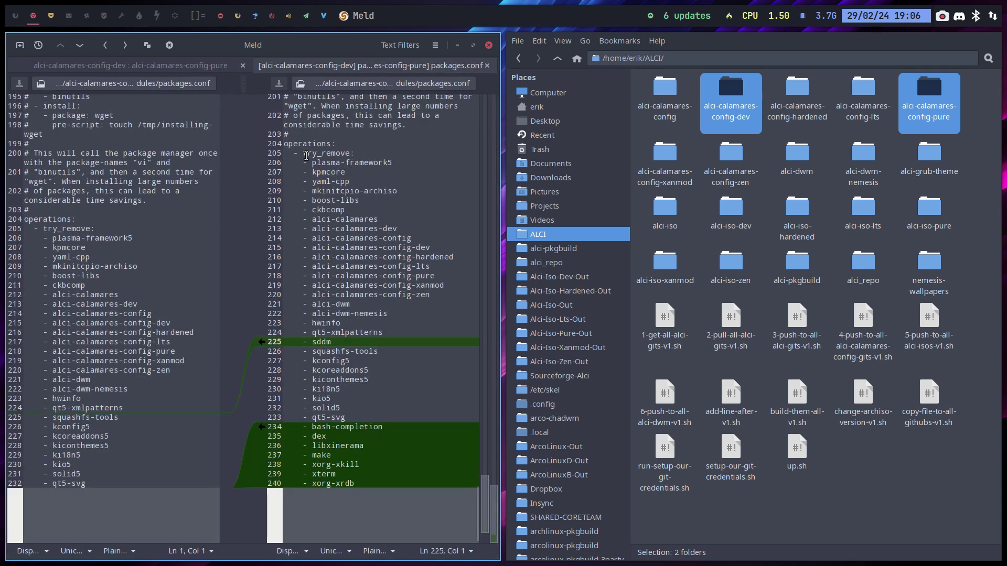
{"action": "left_click_drag", "start_coordinate": [343, 342], "coordinate": [265, 346]}
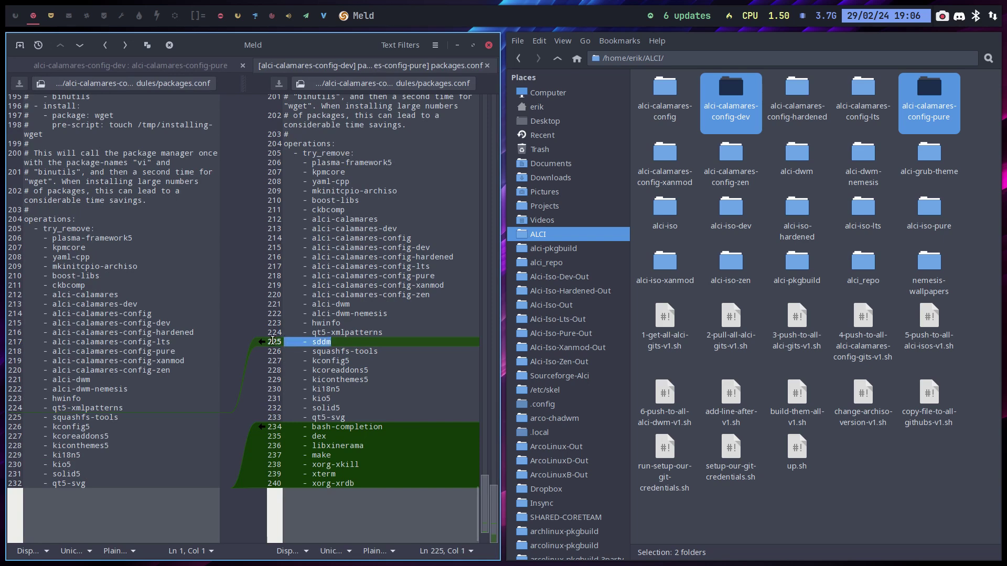
{"action": "left_click", "coordinate": [329, 426]}
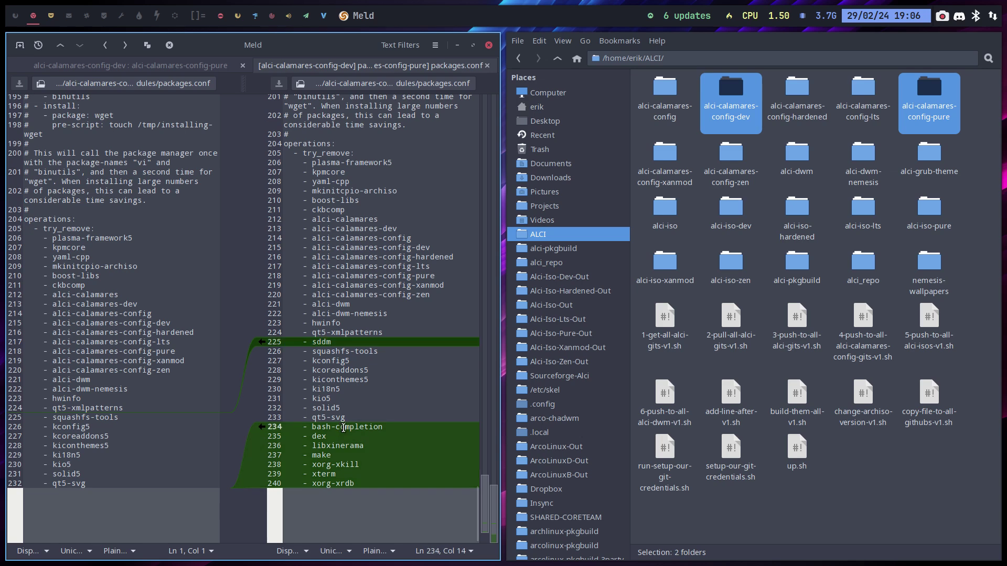
{"action": "left_click", "coordinate": [324, 439]}
{"action": "left_click", "coordinate": [345, 447]}
{"action": "left_click", "coordinate": [328, 455]}
{"action": "left_click", "coordinate": [344, 474]}
{"action": "left_click", "coordinate": [328, 484]}
Step: Review shellprocess-final.conf's alci-make-a-pure-arch lines 88-89, then reopen the packages.conf comparison
{"action": "left_click", "coordinate": [486, 65]}
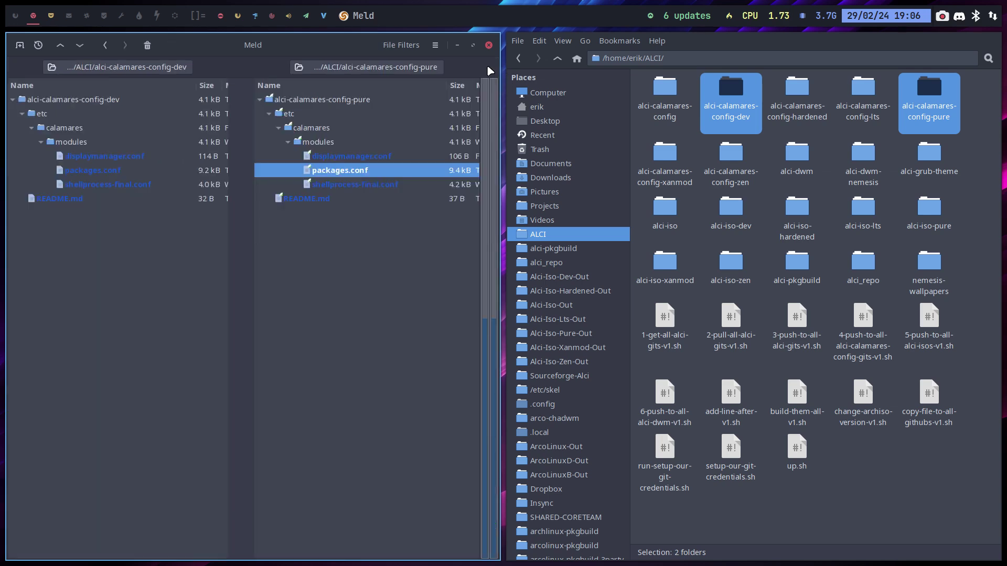
{"action": "double_click", "coordinate": [372, 184]}
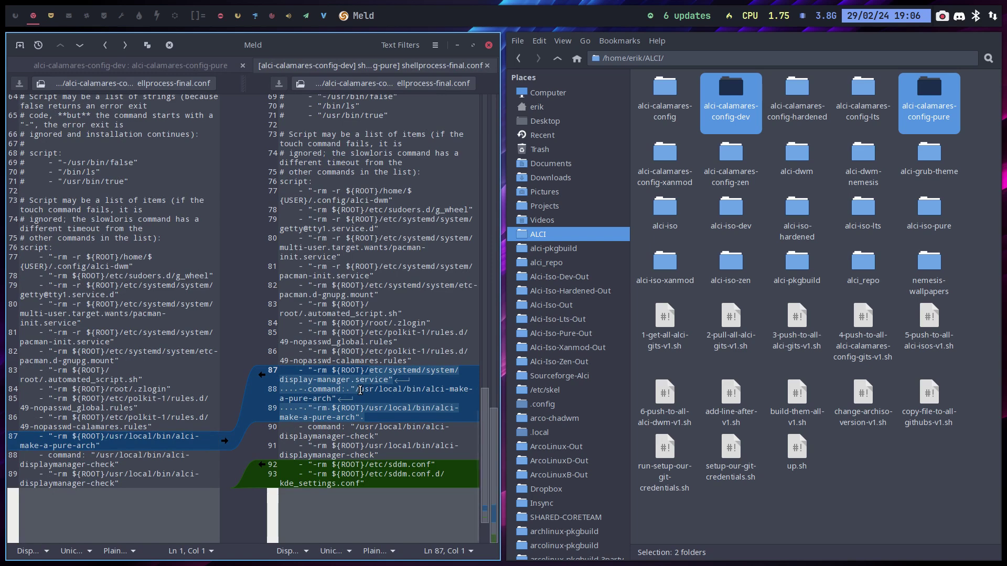
{"action": "left_click_drag", "start_coordinate": [426, 389], "coordinate": [470, 401]}
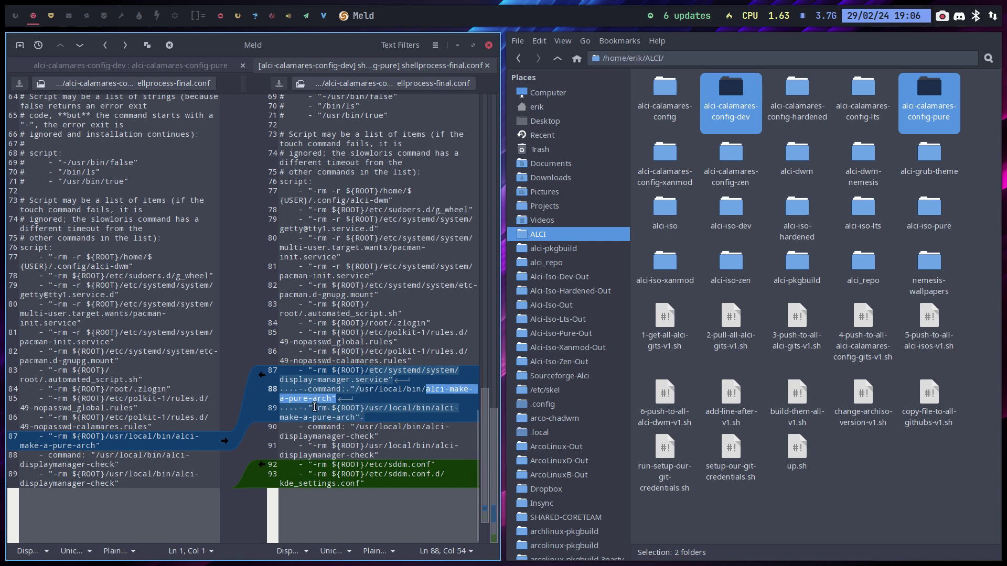
{"action": "left_click_drag", "start_coordinate": [365, 408], "coordinate": [478, 418]}
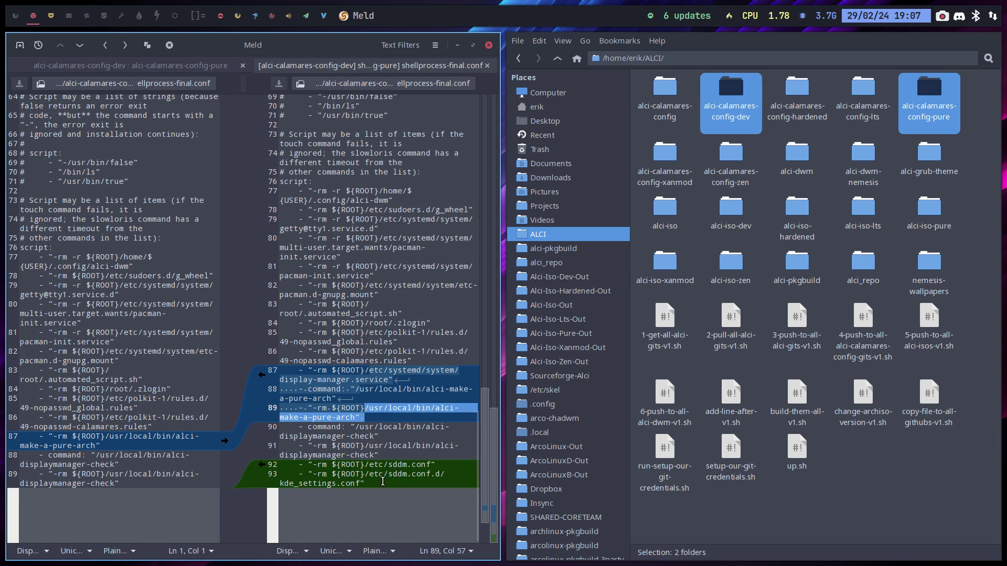
{"action": "scroll", "coordinate": [348, 293], "scroll_direction": "up", "scroll_amount": 5}
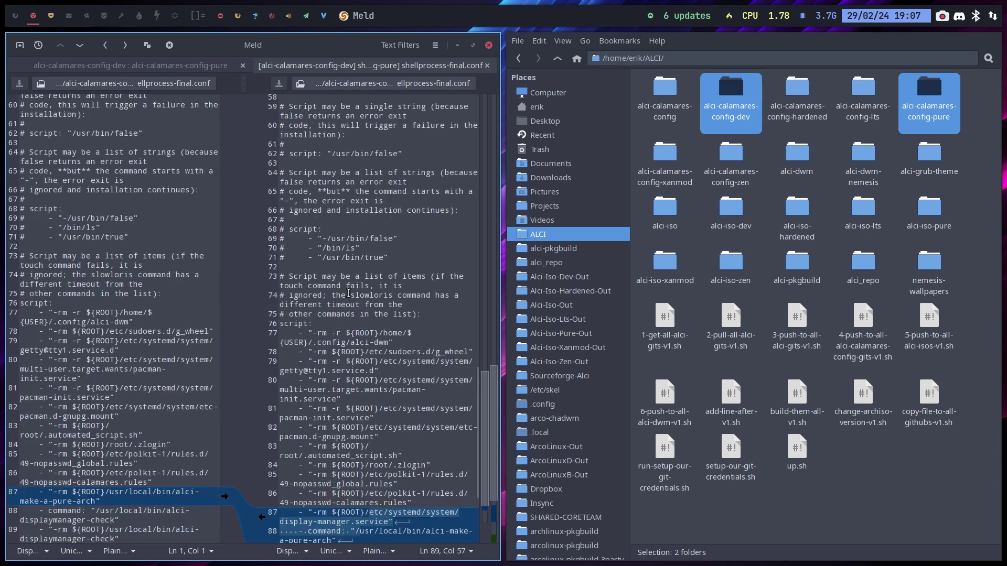
{"action": "scroll", "coordinate": [349, 292], "scroll_direction": "up", "scroll_amount": 18}
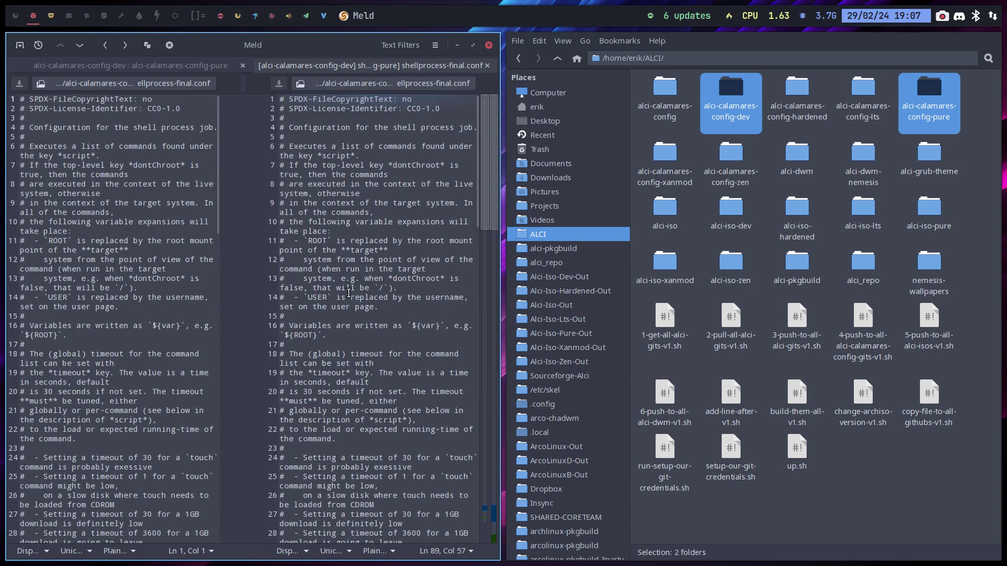
{"action": "left_click", "coordinate": [488, 67]}
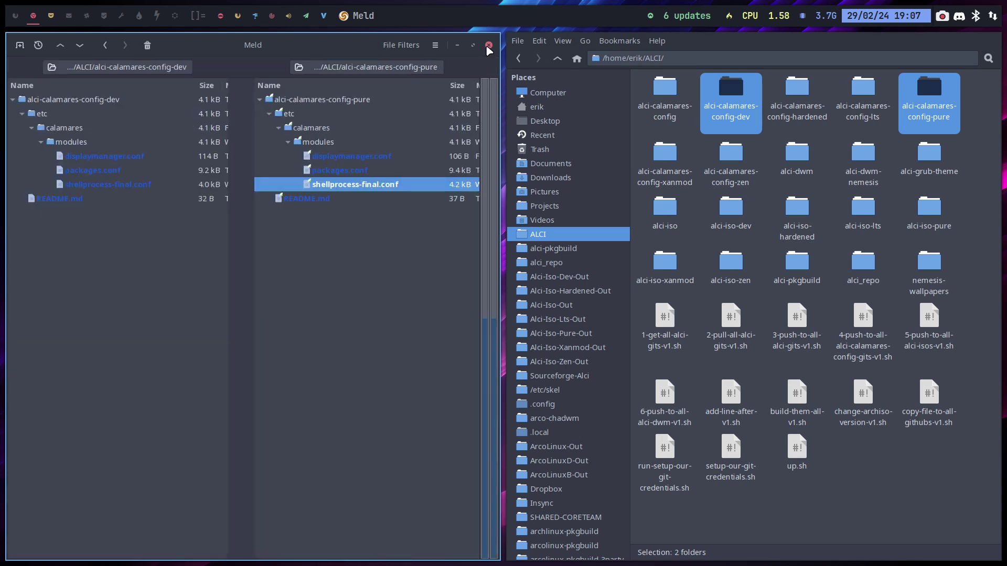
{"action": "double_click", "coordinate": [362, 171]}
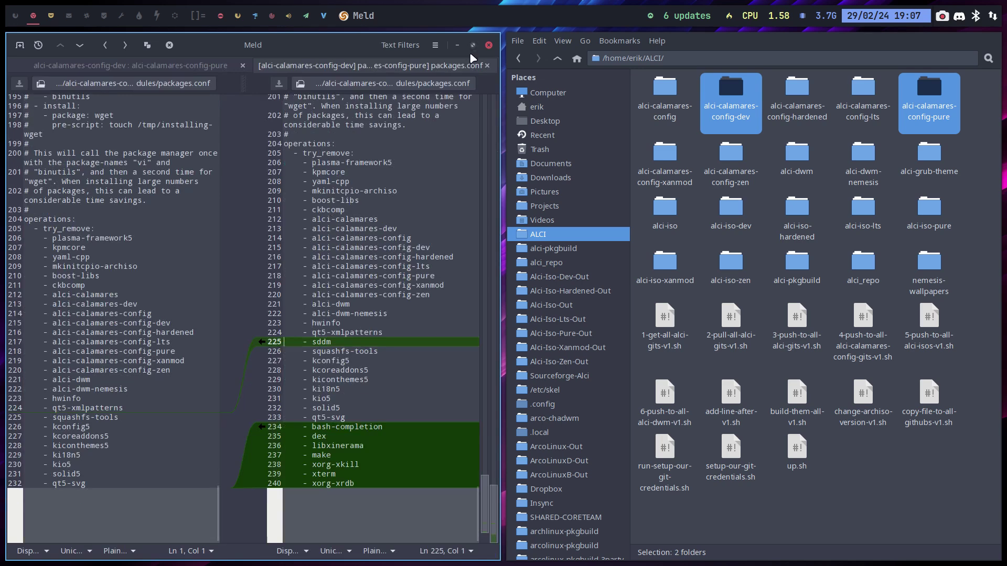
Step: Close Meld and compare the alci-iso-pure and alci-iso-dev folders from Thunar
{"action": "left_click", "coordinate": [485, 66]}
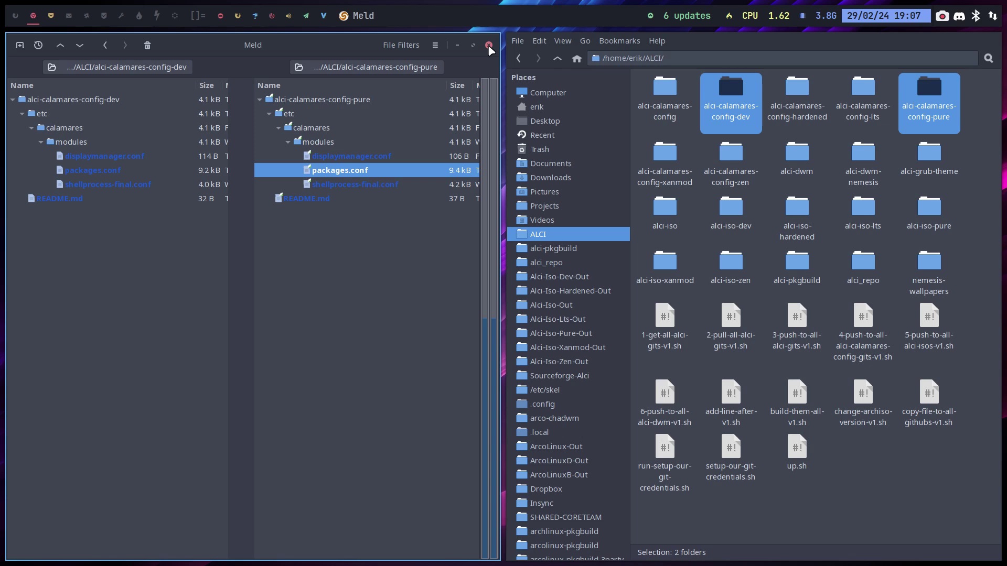
{"action": "left_click", "coordinate": [488, 45]}
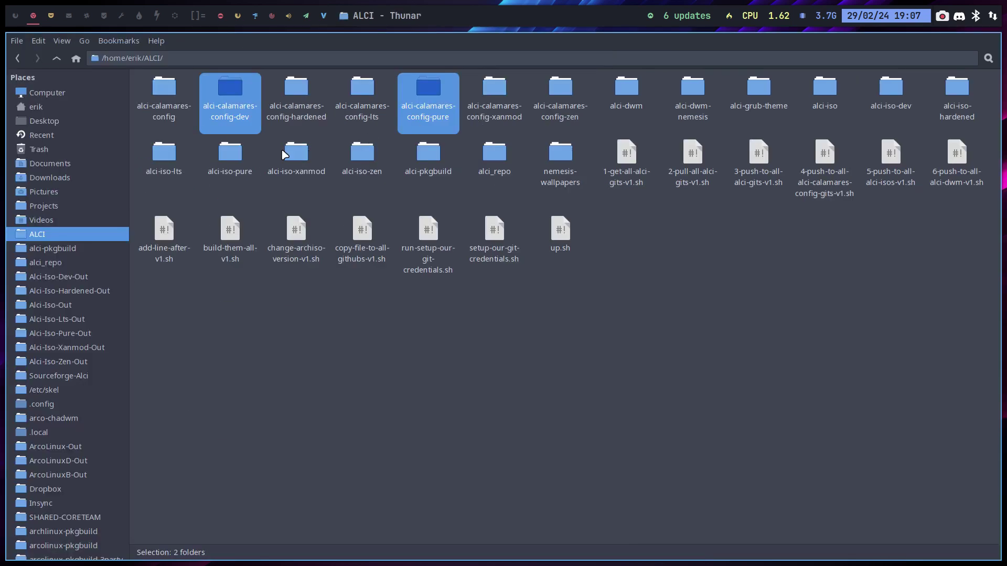
{"action": "left_click", "coordinate": [253, 154]}
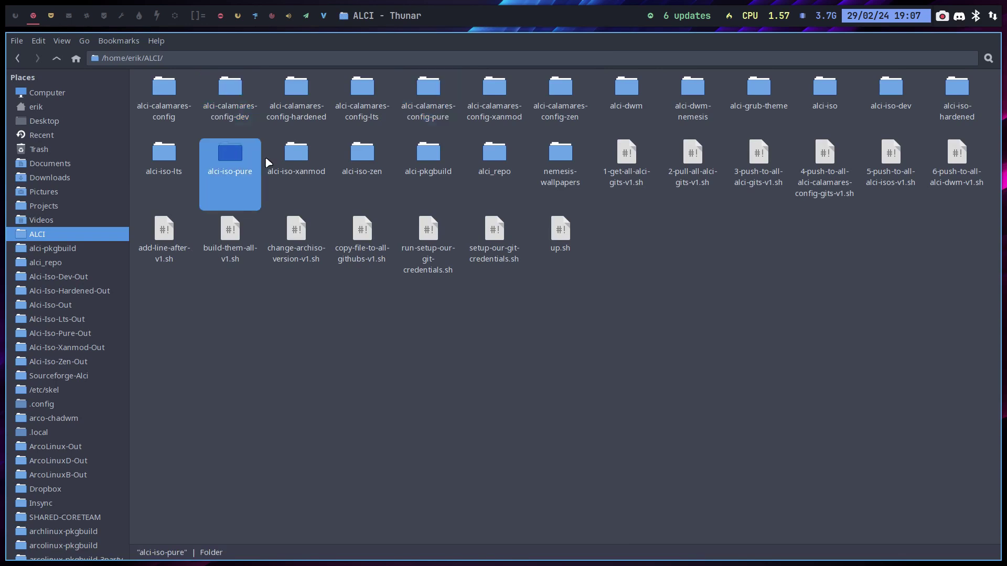
{"action": "left_click", "coordinate": [888, 90], "text": "ctrl"}
{"action": "right_click", "coordinate": [889, 92]}
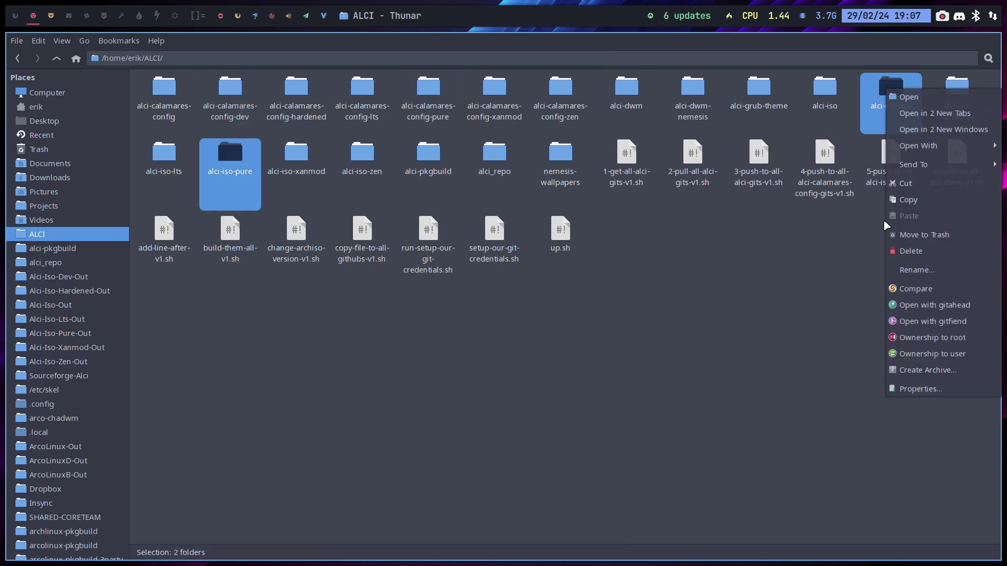
{"action": "left_click", "coordinate": [919, 289]}
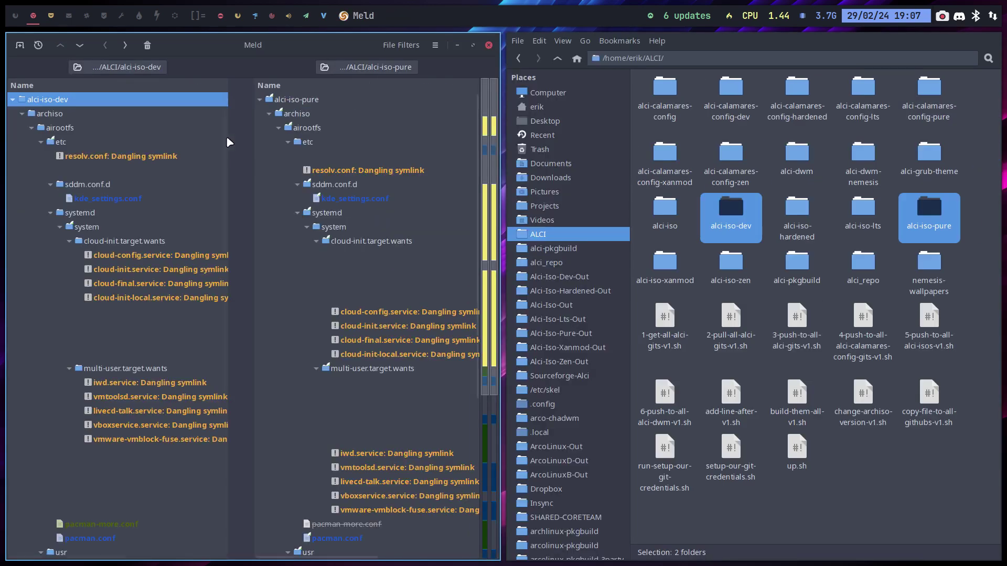
Step: Compare both packages.x86_64 files, marking alci-calamares-config-pure, xorg-xrdb and mkinitcpio-openswap lines
{"action": "scroll", "coordinate": [307, 208], "scroll_direction": "down", "scroll_amount": 5}
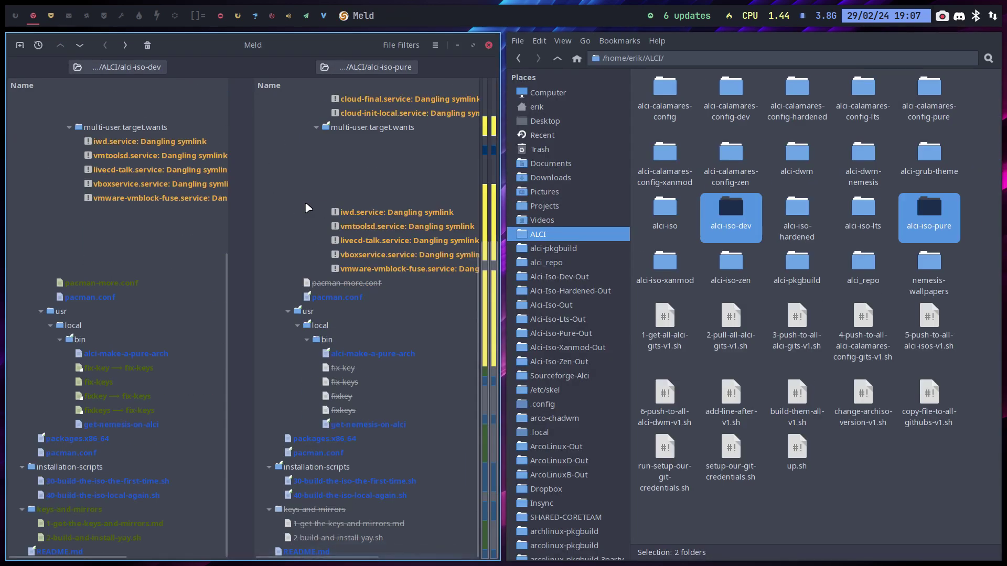
{"action": "double_click", "coordinate": [360, 436]}
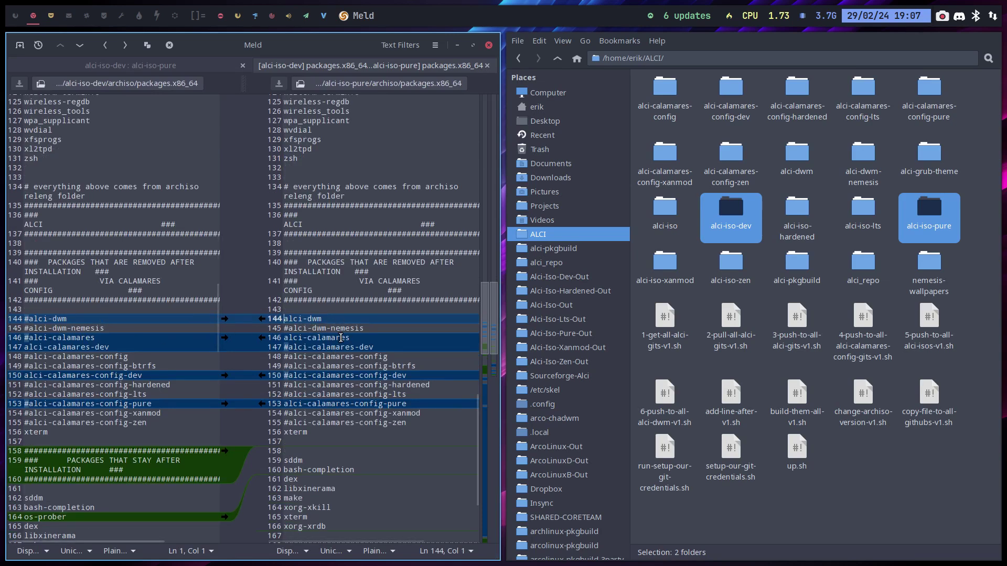
{"action": "left_click_drag", "start_coordinate": [356, 337], "coordinate": [283, 337]}
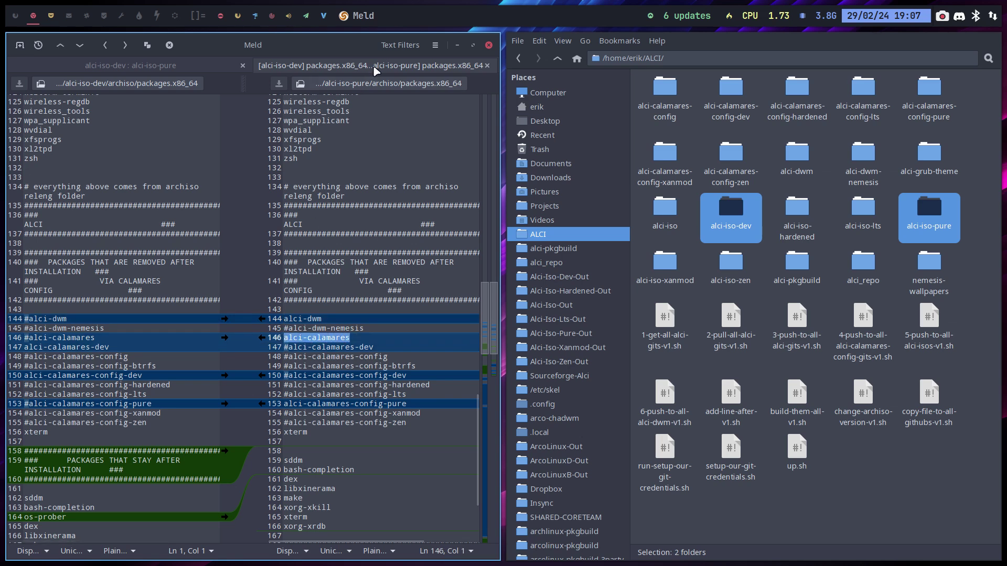
{"action": "left_click", "coordinate": [409, 376]}
{"action": "left_click", "coordinate": [415, 403]}
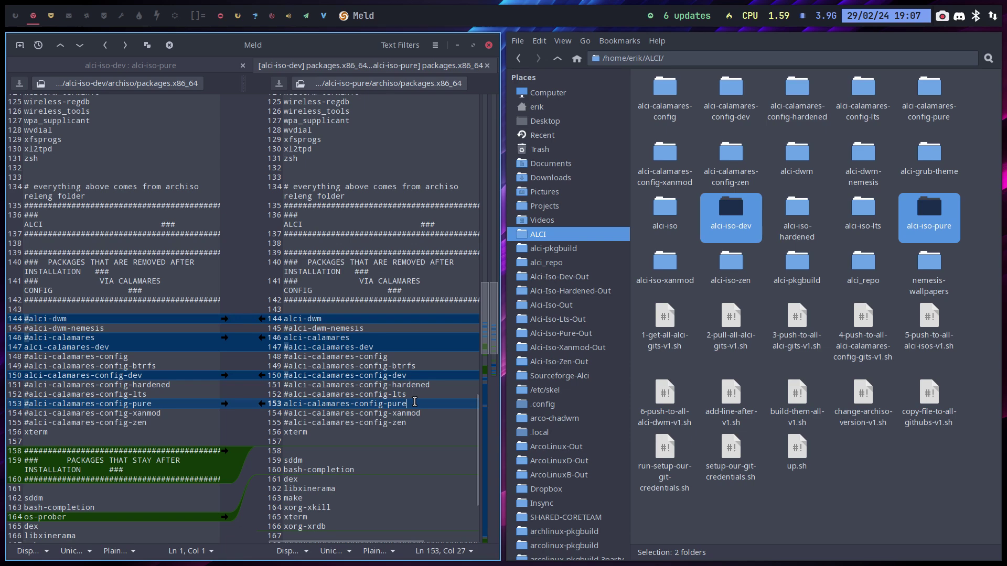
{"action": "scroll", "coordinate": [415, 401], "scroll_direction": "down", "scroll_amount": 3}
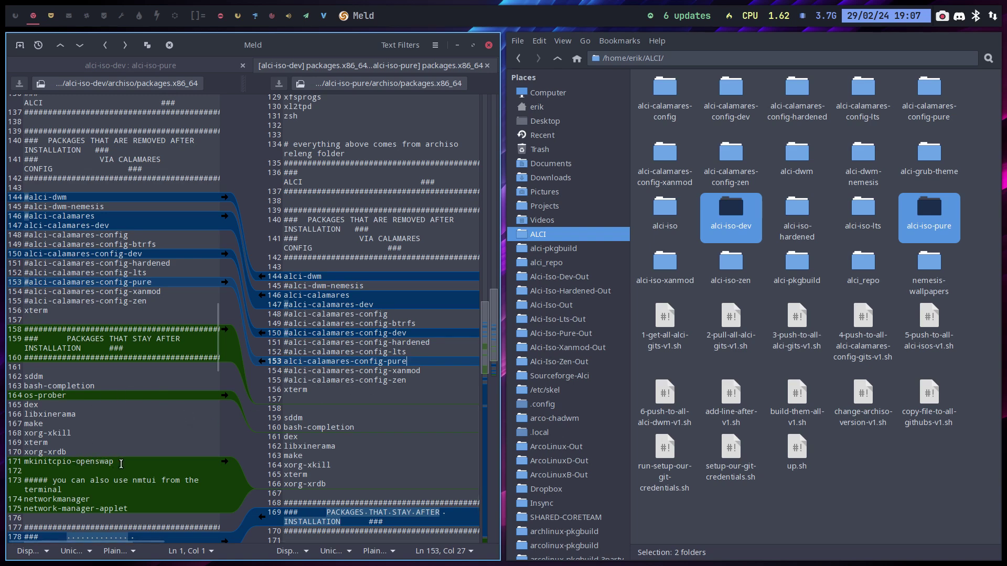
{"action": "left_click_drag", "start_coordinate": [120, 462], "coordinate": [80, 468]}
{"action": "left_click_drag", "start_coordinate": [1, 464], "coordinate": [1, 453]}
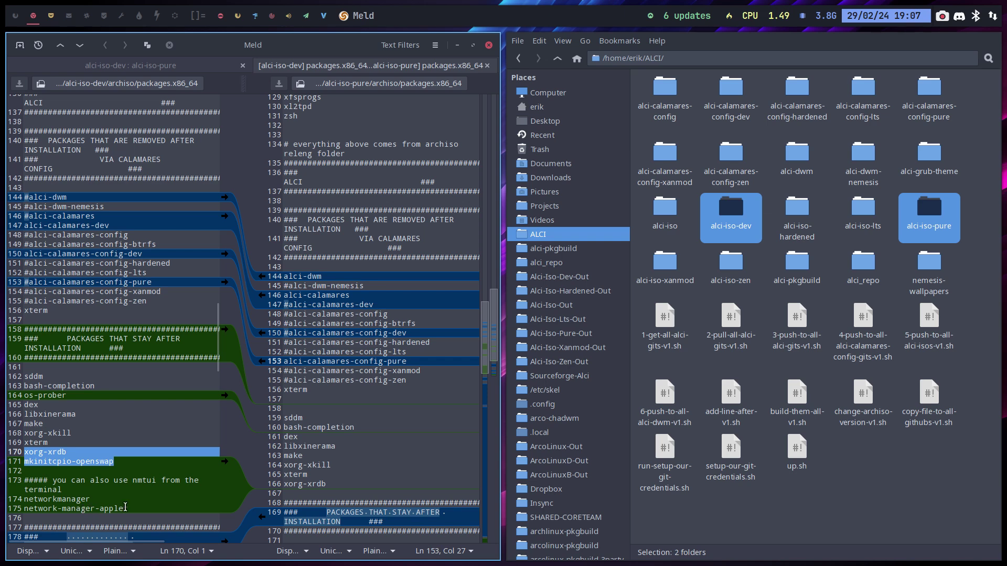
{"action": "scroll", "coordinate": [293, 484], "scroll_direction": "down", "scroll_amount": 3}
{"action": "scroll", "coordinate": [294, 484], "scroll_direction": "down", "scroll_amount": 3}
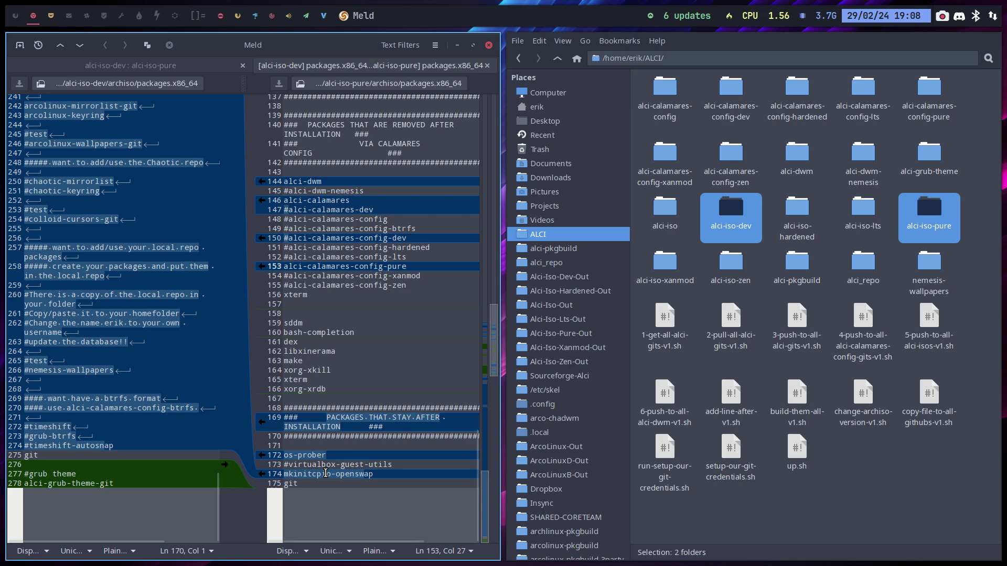
Step: Mark pure's kept packages: git, sddm, bash-completion through xorg-xrdb, and the base block
{"action": "left_click_drag", "start_coordinate": [298, 484], "coordinate": [278, 507]}
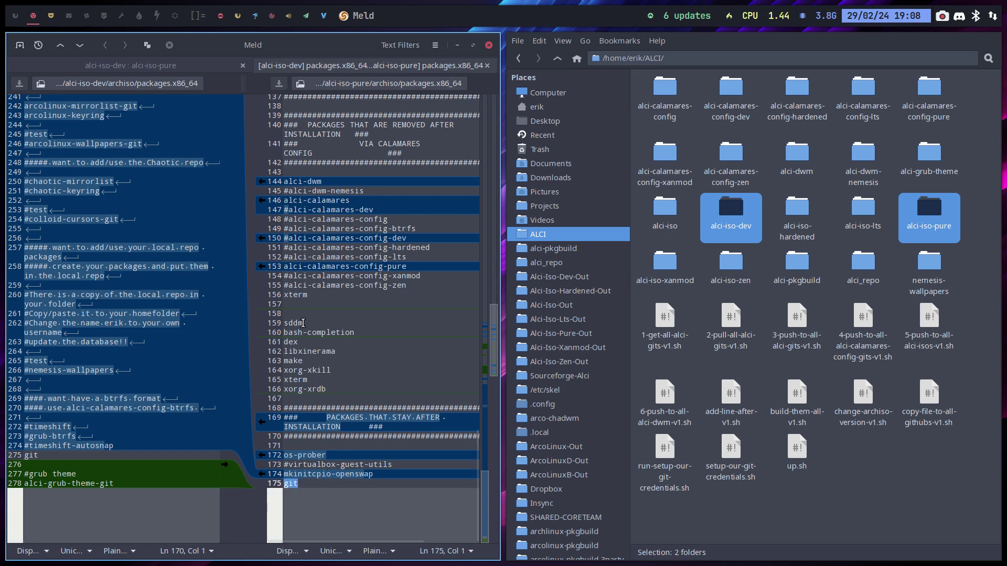
{"action": "left_click_drag", "start_coordinate": [303, 323], "coordinate": [283, 324]}
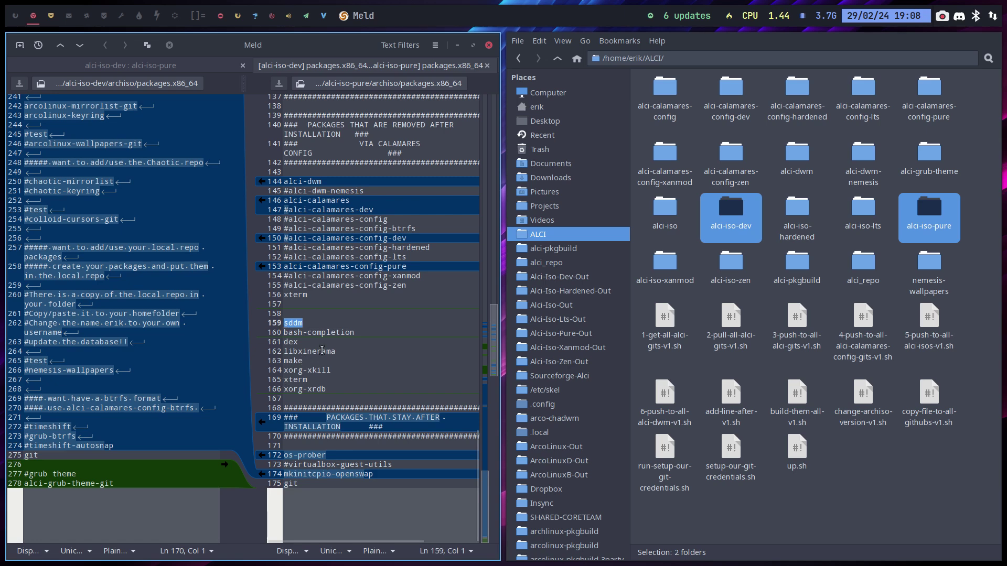
{"action": "left_click_drag", "start_coordinate": [355, 333], "coordinate": [284, 334]}
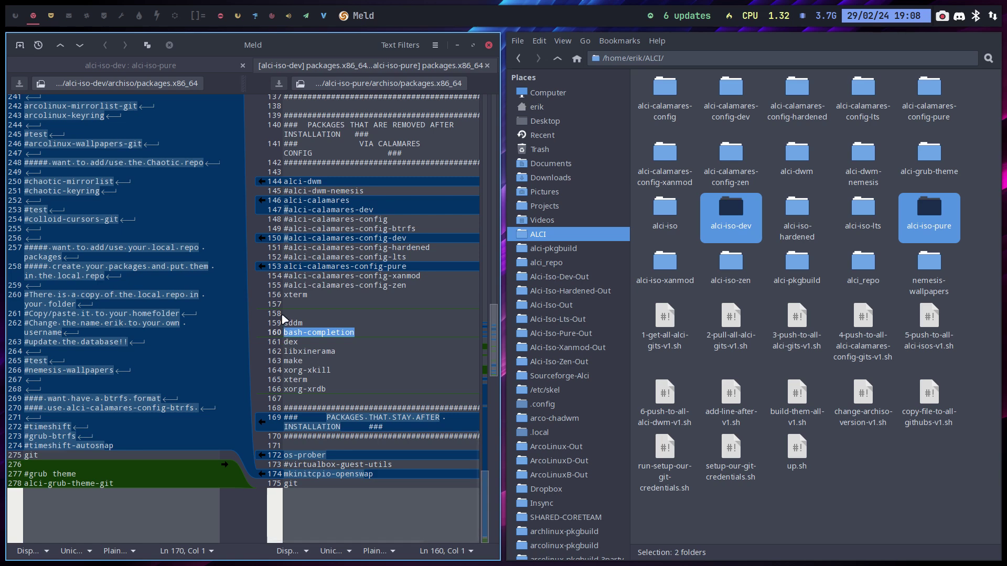
{"action": "left_click_drag", "start_coordinate": [341, 397], "coordinate": [272, 331]}
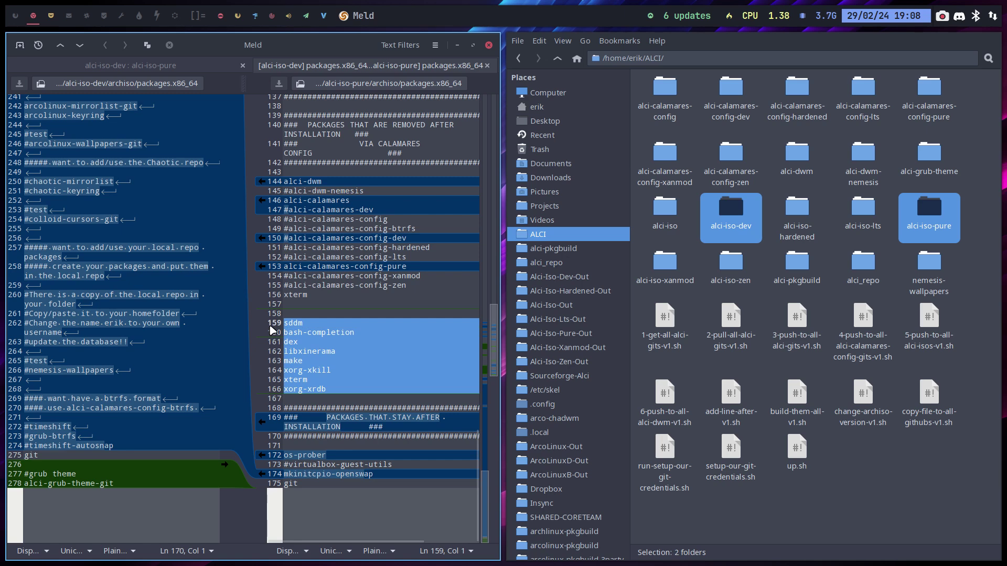
{"action": "scroll", "coordinate": [272, 330], "scroll_direction": "up", "scroll_amount": 10}
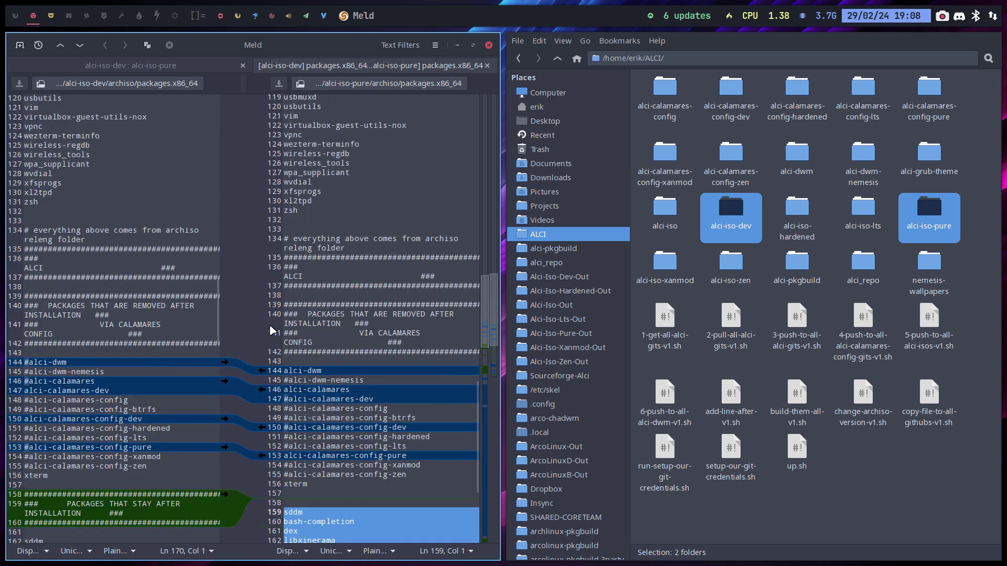
{"action": "left_click_drag", "start_coordinate": [281, 323], "coordinate": [283, 93]}
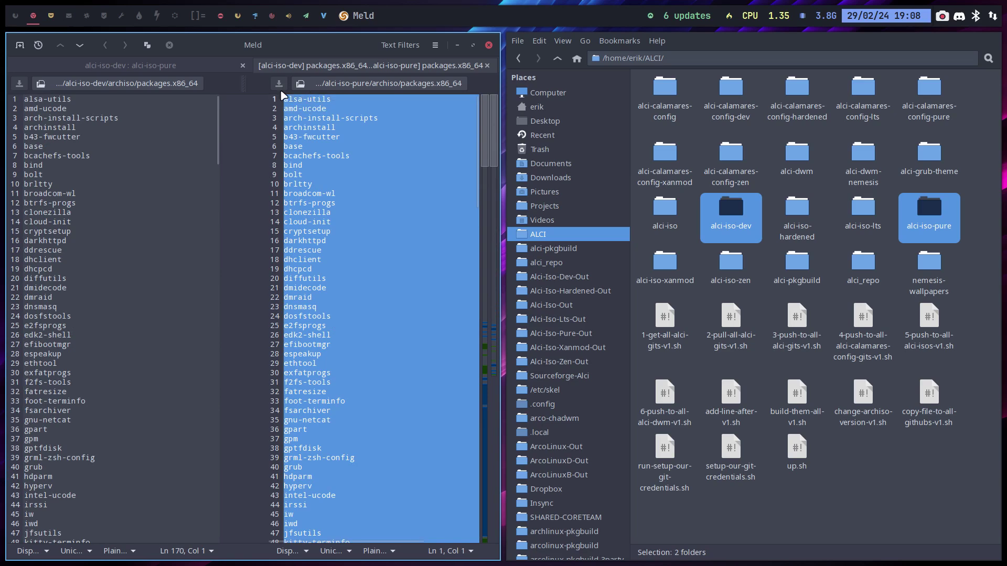
Step: Scroll through the rest of the package list and close the Meld window
{"action": "scroll", "coordinate": [315, 204], "scroll_direction": "down", "scroll_amount": 10}
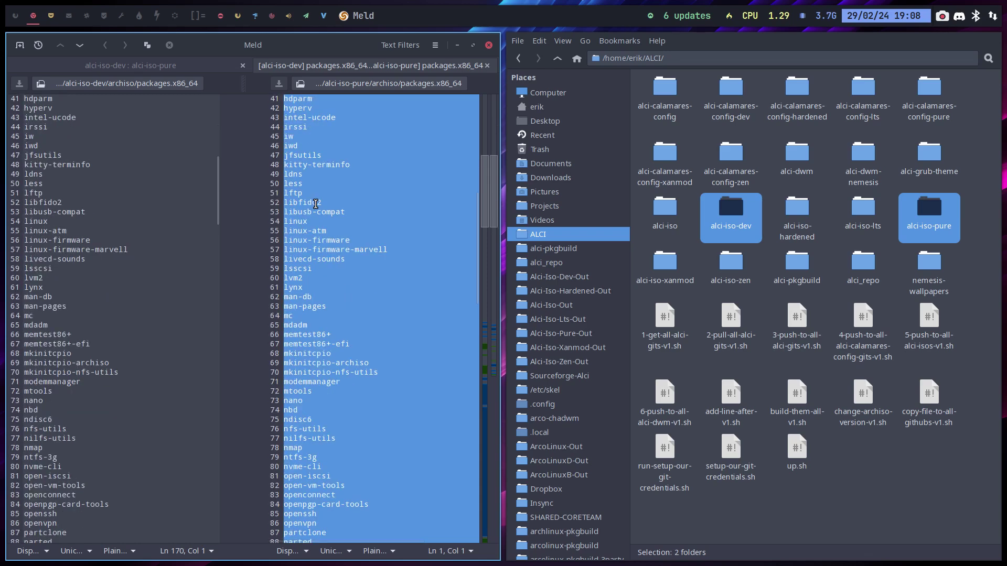
{"action": "scroll", "coordinate": [315, 203], "scroll_direction": "down", "scroll_amount": 9}
{"action": "scroll", "coordinate": [315, 204], "scroll_direction": "down", "scroll_amount": 5}
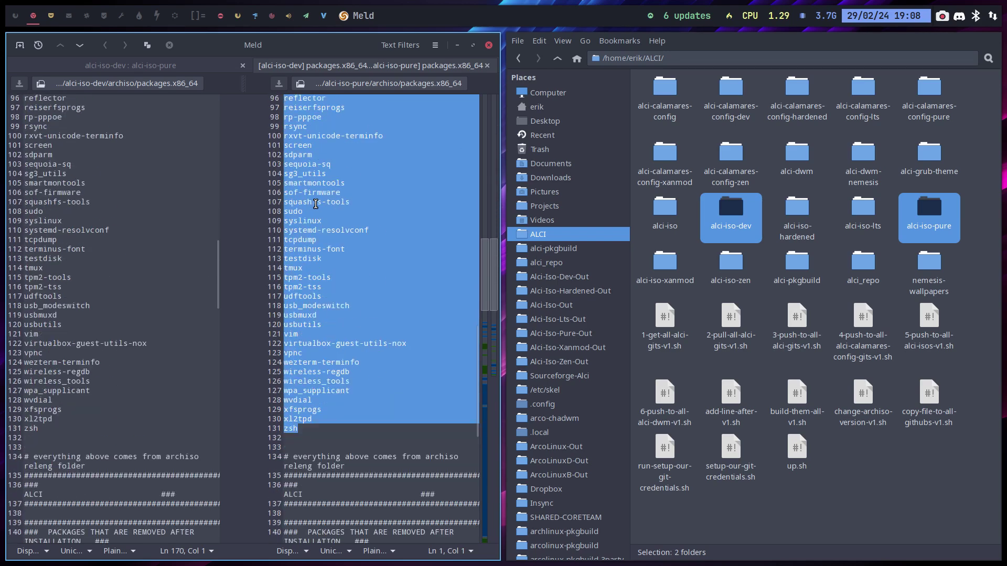
{"action": "scroll", "coordinate": [315, 204], "scroll_direction": "down", "scroll_amount": 4}
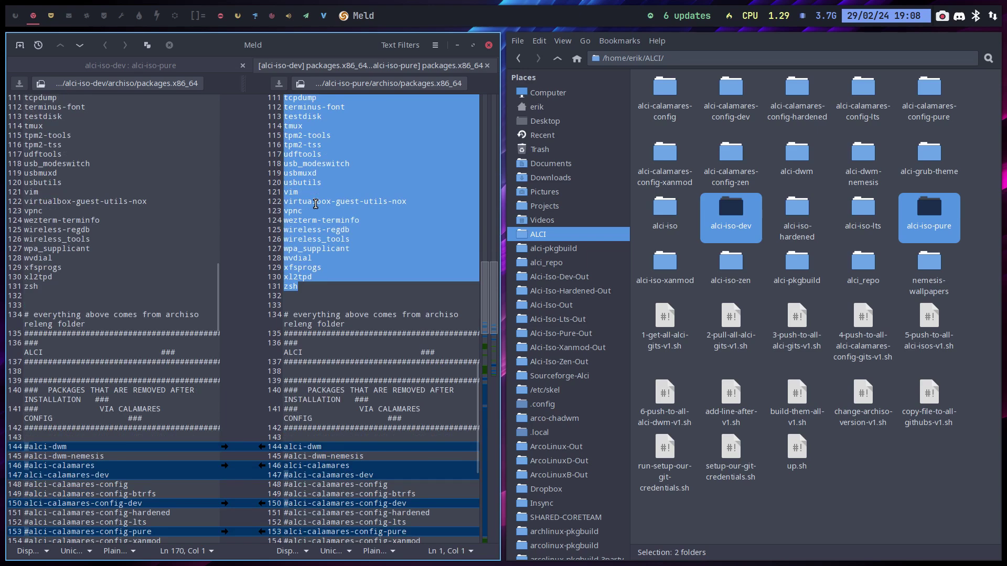
{"action": "scroll", "coordinate": [316, 204], "scroll_direction": "down", "scroll_amount": 6}
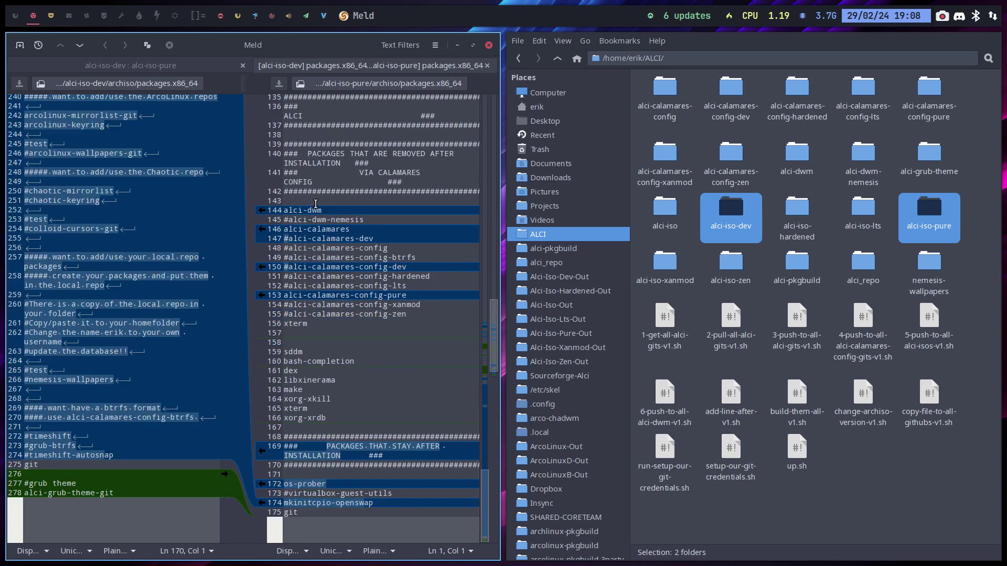
{"action": "key", "text": "super+q"}
{"action": "key", "text": "super+q"}
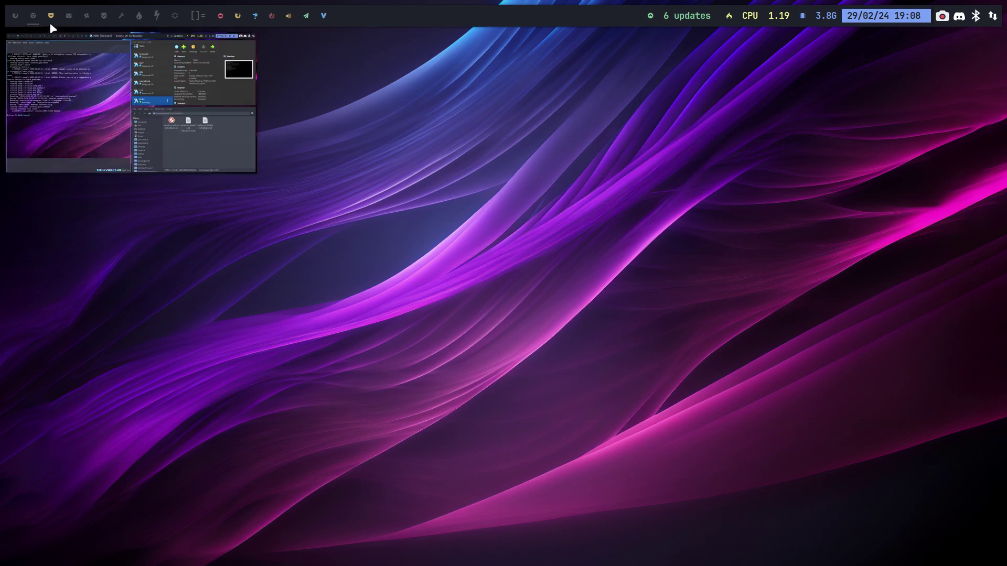
Step: Bring the PURE virtual machine on the third workspace full-screen at the ALCI installer welcome page
{"action": "left_click", "coordinate": [51, 23]}
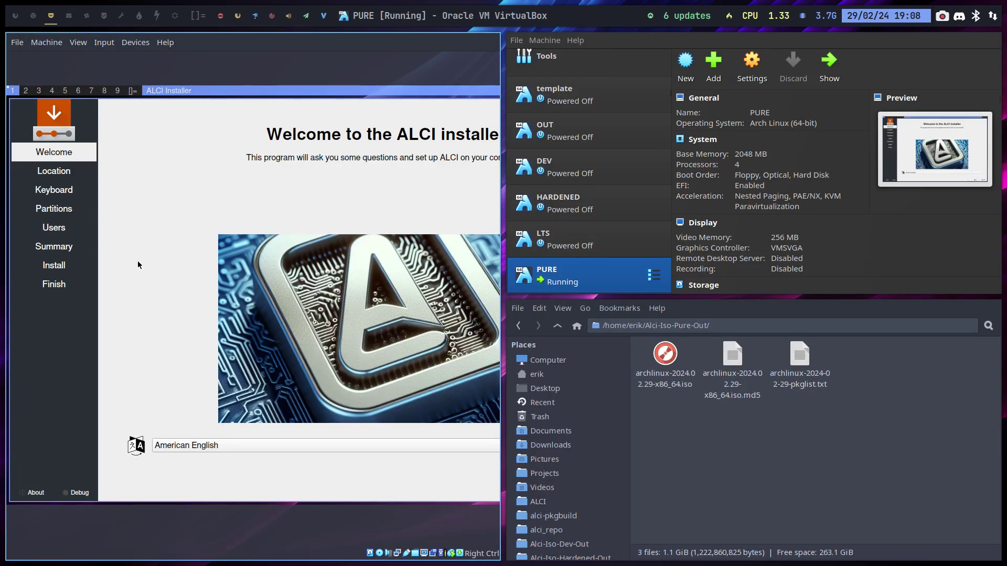
{"action": "key", "text": "Control_R+f"}
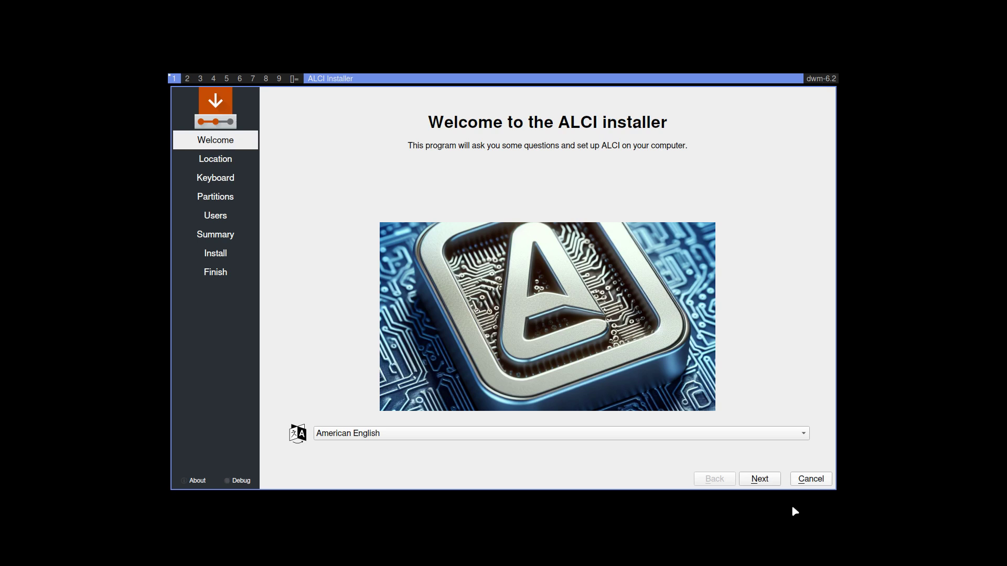
Step: Accept the welcome and Europe/Brussels location, choose the Belgian keyboard, and erase the whole disk
{"action": "left_click", "coordinate": [760, 479]}
{"action": "left_click", "coordinate": [764, 482]}
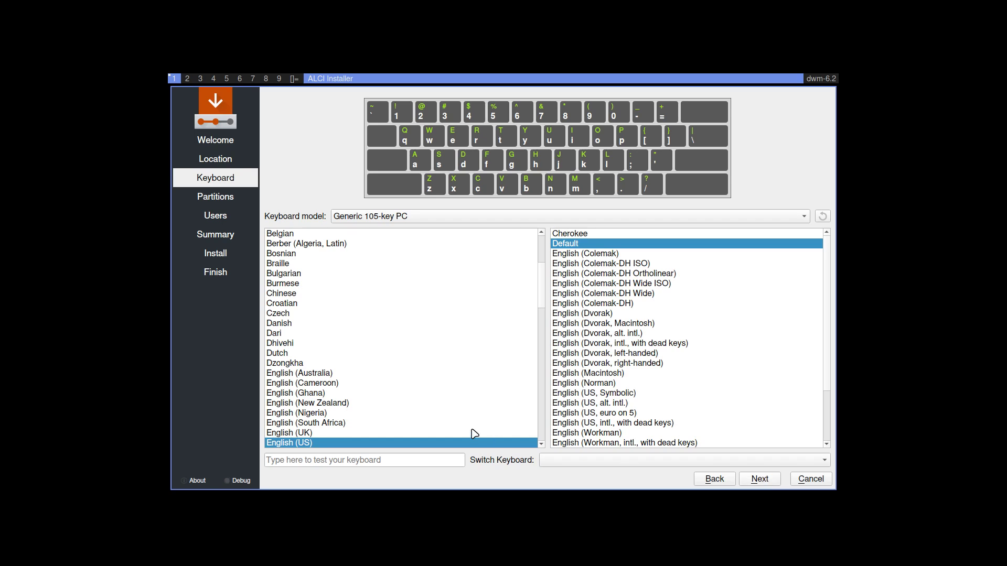
{"action": "scroll", "coordinate": [472, 432], "scroll_direction": "up", "scroll_amount": 5}
{"action": "left_click", "coordinate": [302, 363]}
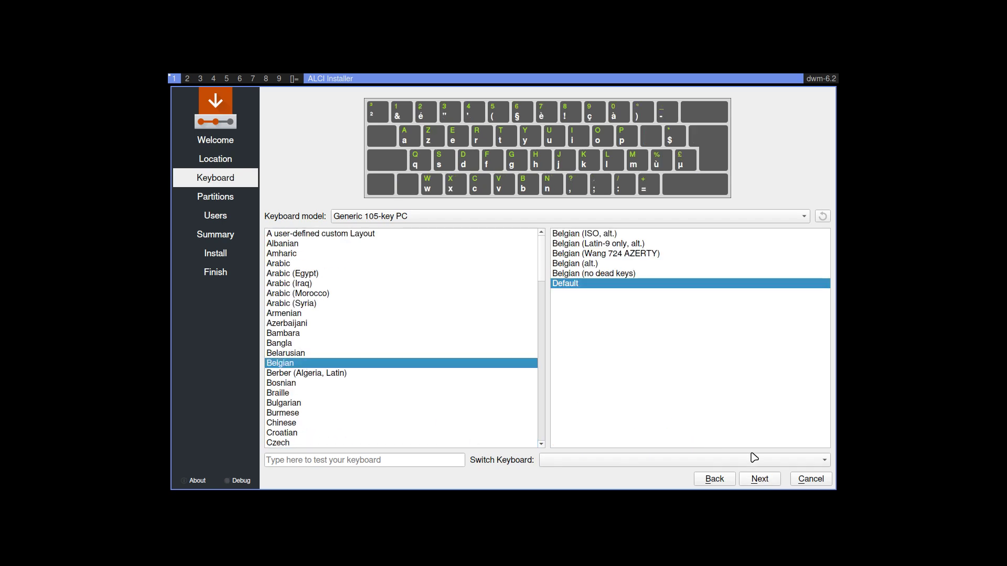
{"action": "left_click", "coordinate": [761, 479]}
{"action": "left_click", "coordinate": [335, 171]}
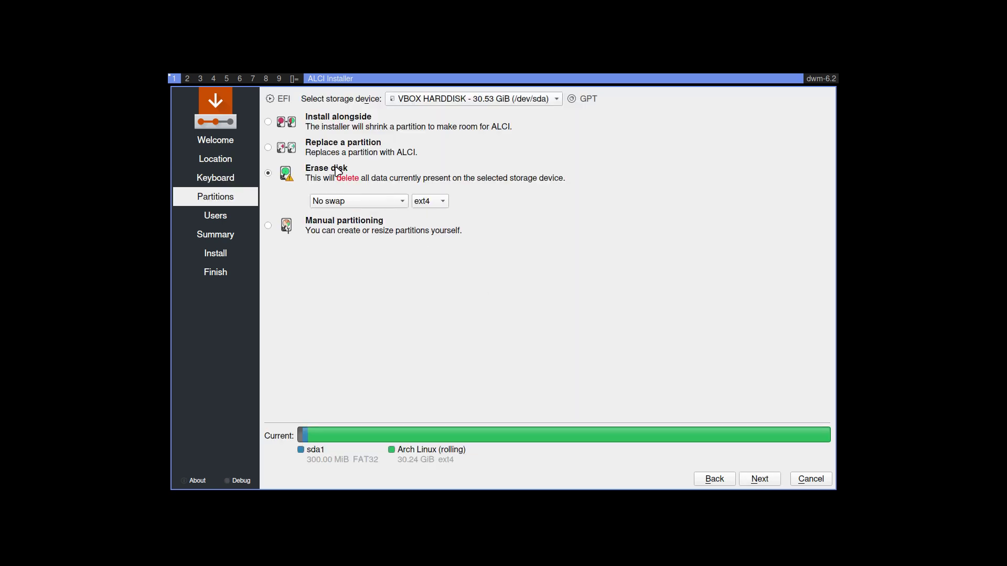
{"action": "left_click", "coordinate": [762, 479]}
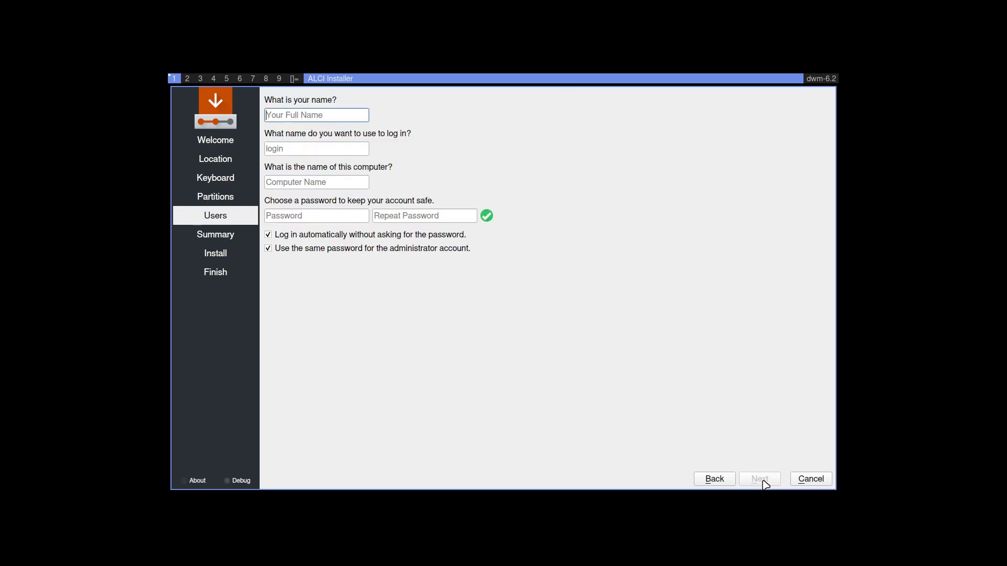
Step: Fill in the user's name, username and password, then proceed past the summary to install
{"action": "key", "text": "Tab"}
{"action": "key", "text": "Tab"}
{"action": "key", "text": "Tab"}
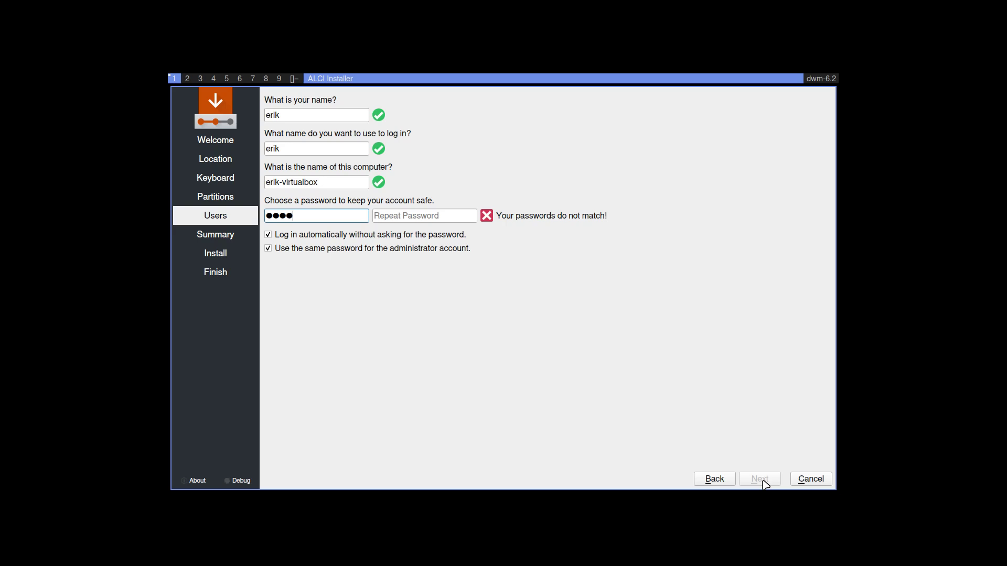
{"action": "key", "text": "Tab"}
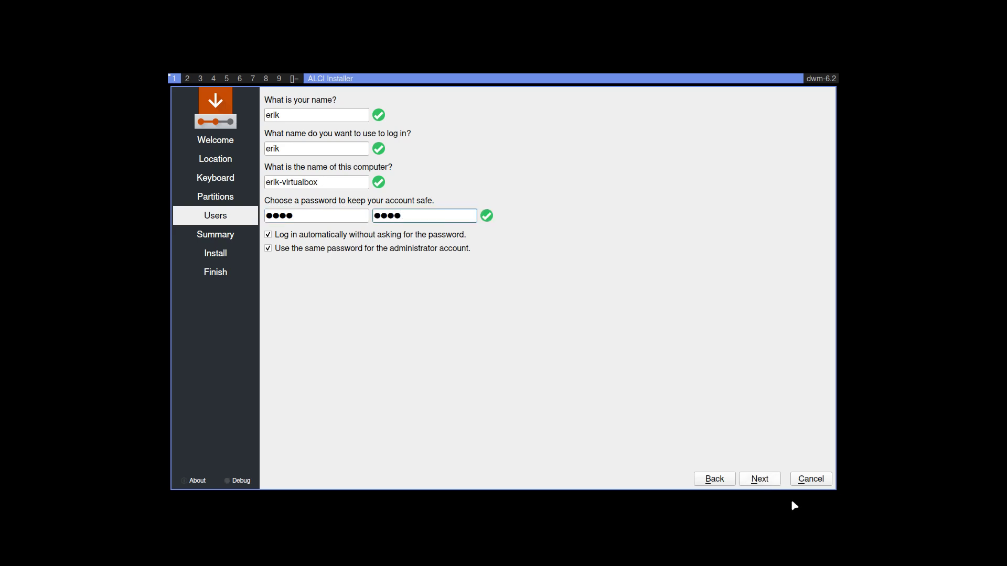
{"action": "left_click", "coordinate": [760, 479]}
{"action": "left_click", "coordinate": [759, 478]}
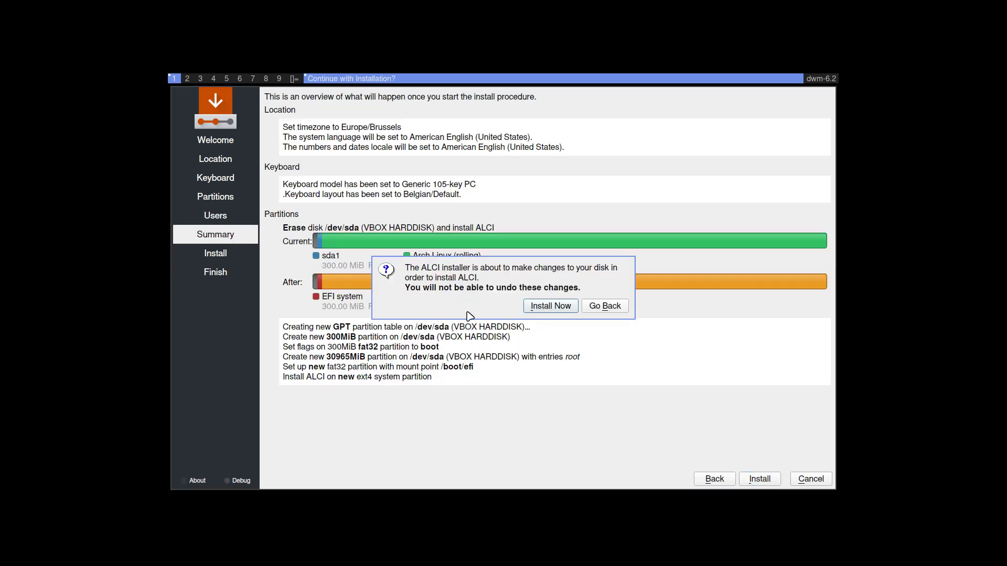
Step: Confirm the disk changes with Install Now so installation starts on /dev/sda
{"action": "left_click", "coordinate": [552, 306]}
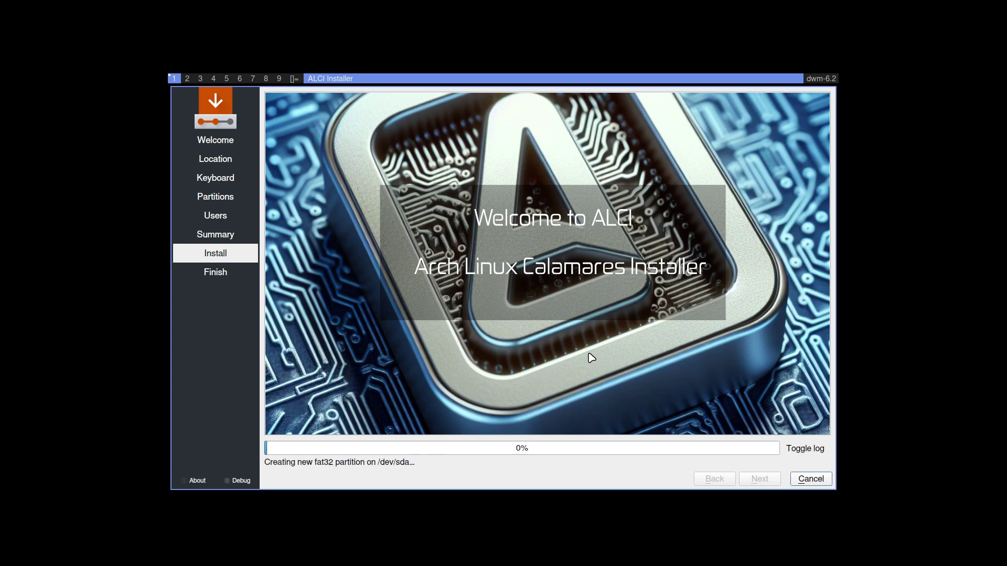